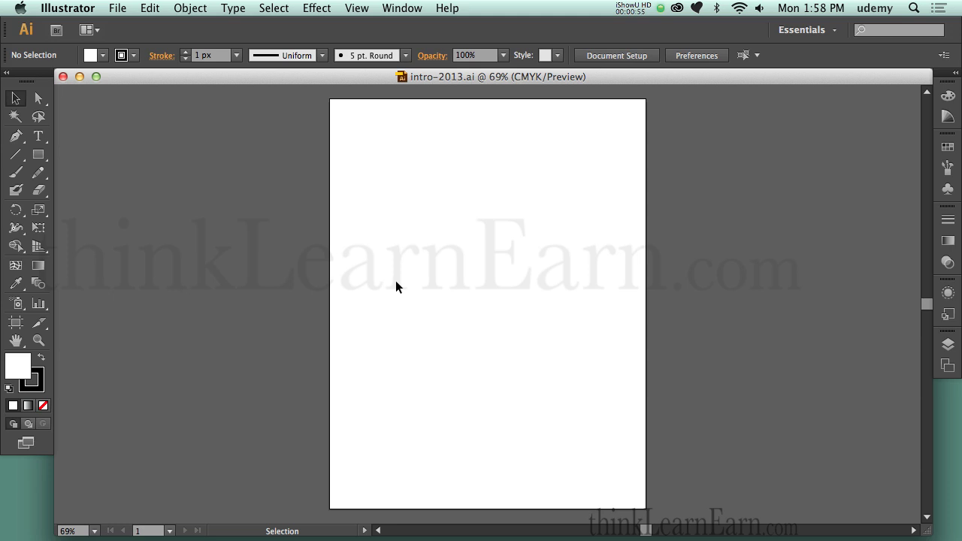
- Show the rulers with Cmd+R and drag out vertical and horizontal guides crossing at the artboard centre
key(super)
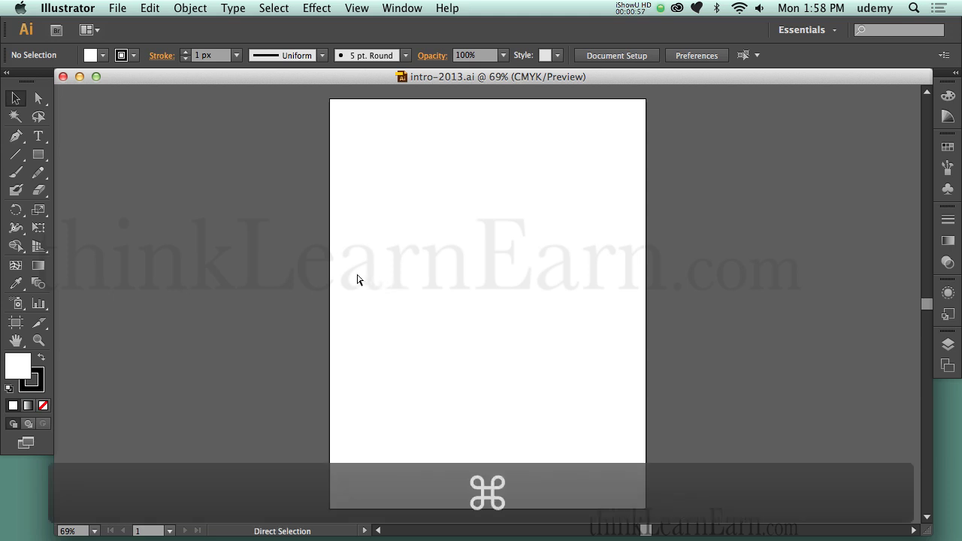
key(super+r)
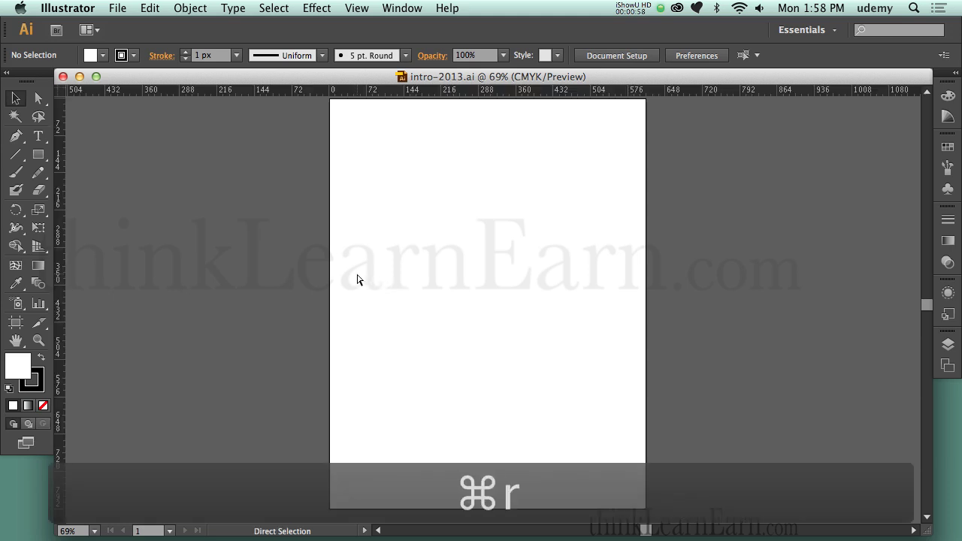
click(355, 8)
mouse_move(398, 318)
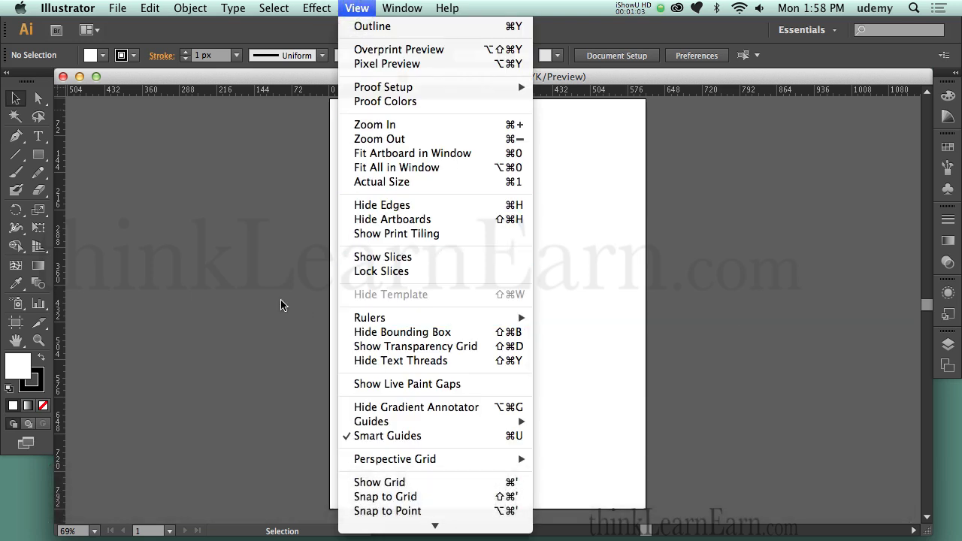
click(251, 295)
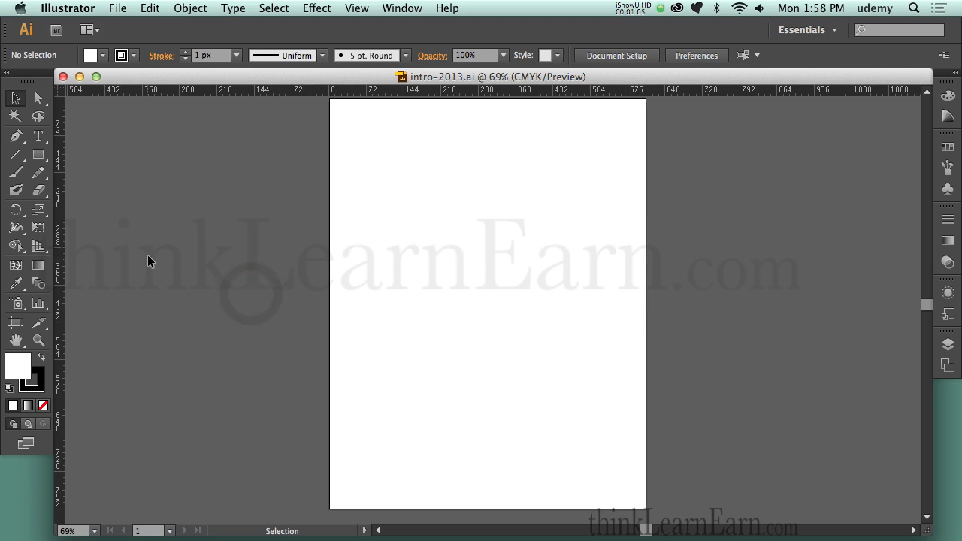
drag(64, 269, 491, 300)
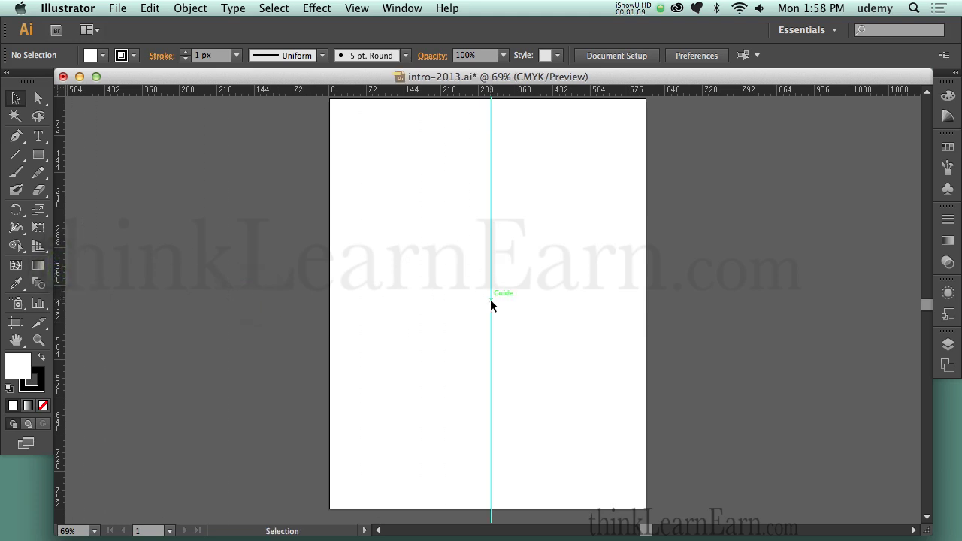
drag(467, 92, 491, 297)
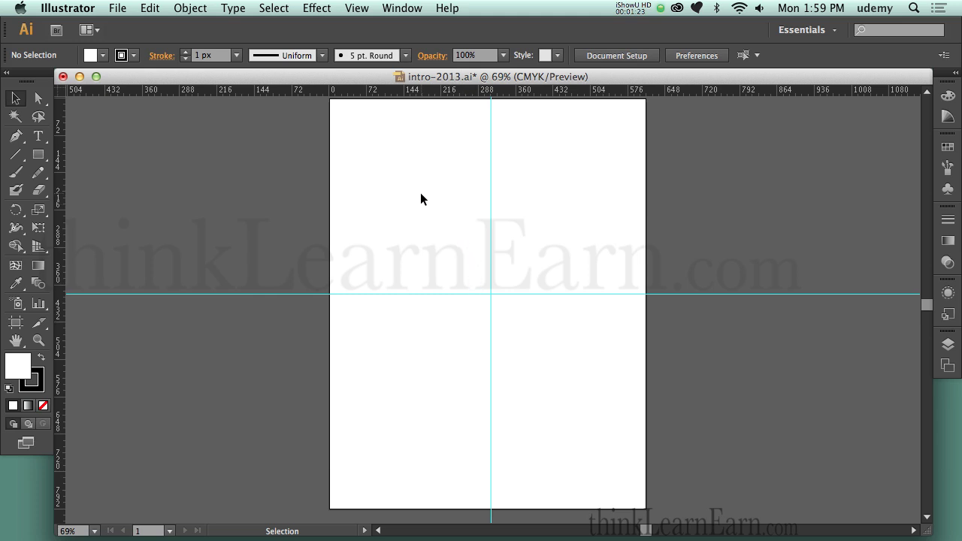
- Unlock the guides, move the horizontal guide slightly lower, and lock the guides again
click(359, 9)
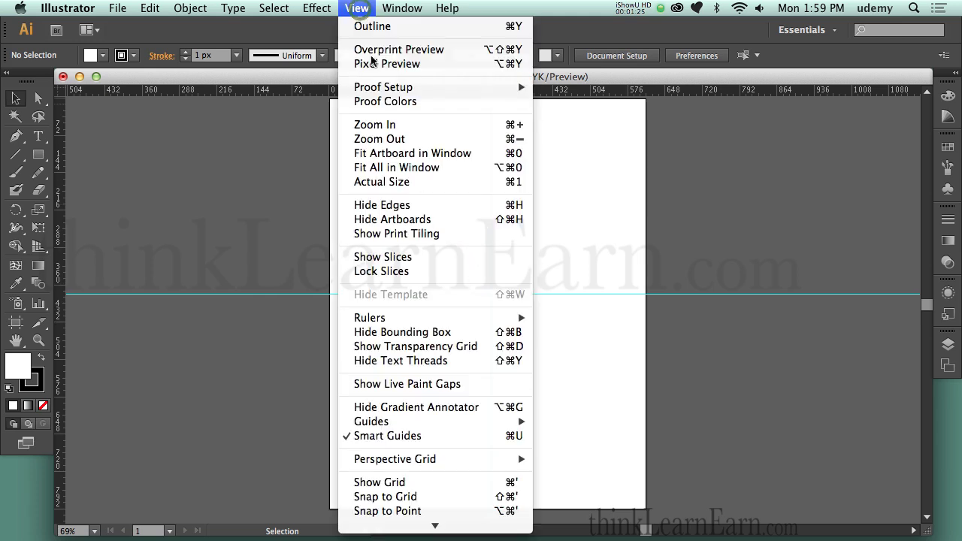
mouse_move(418, 425)
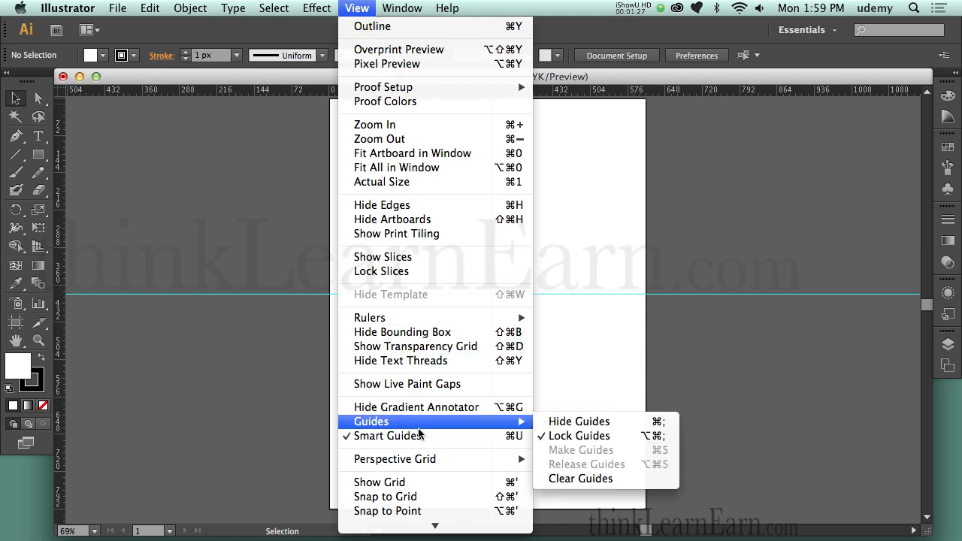
click(594, 437)
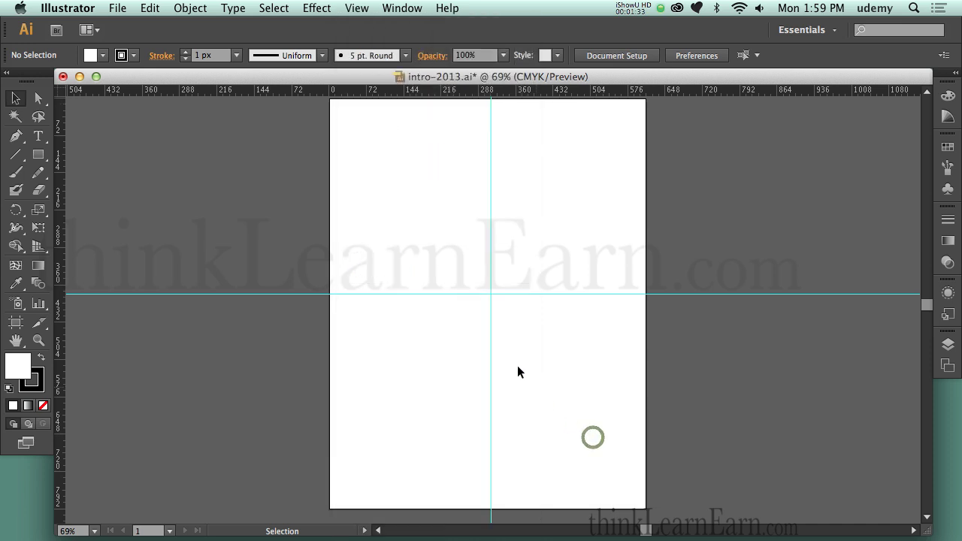
drag(463, 295, 463, 300)
click(352, 13)
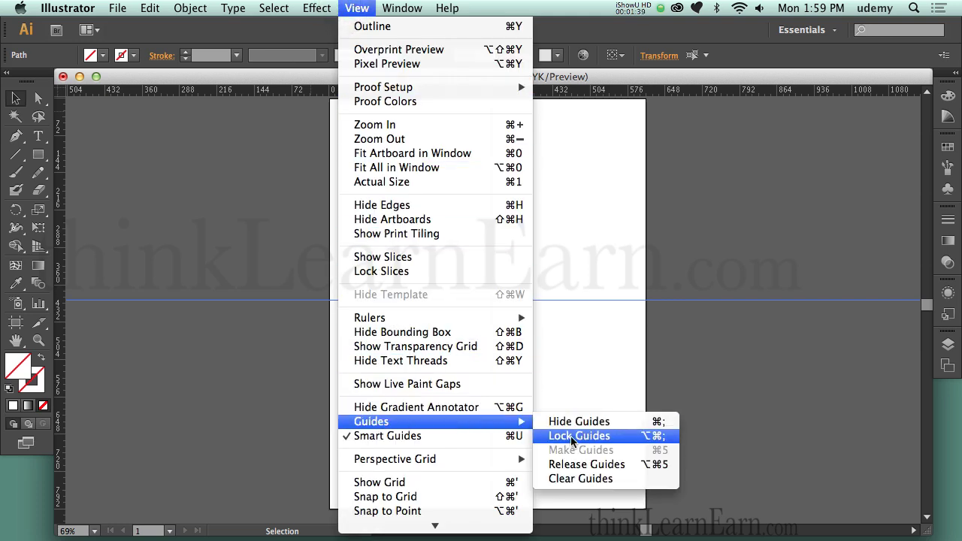
click(570, 436)
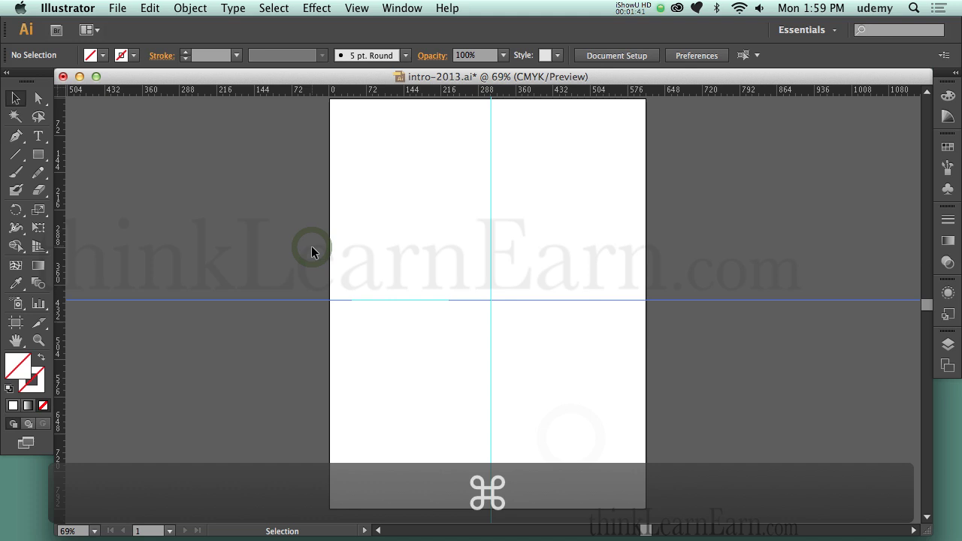
- Save the document and reset the workspace to Essentials
key(super+s)
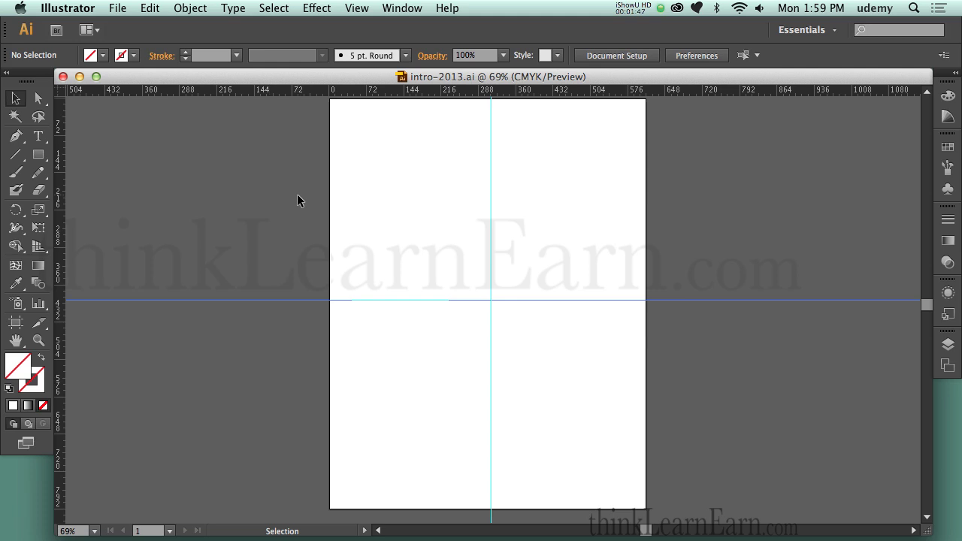
click(829, 30)
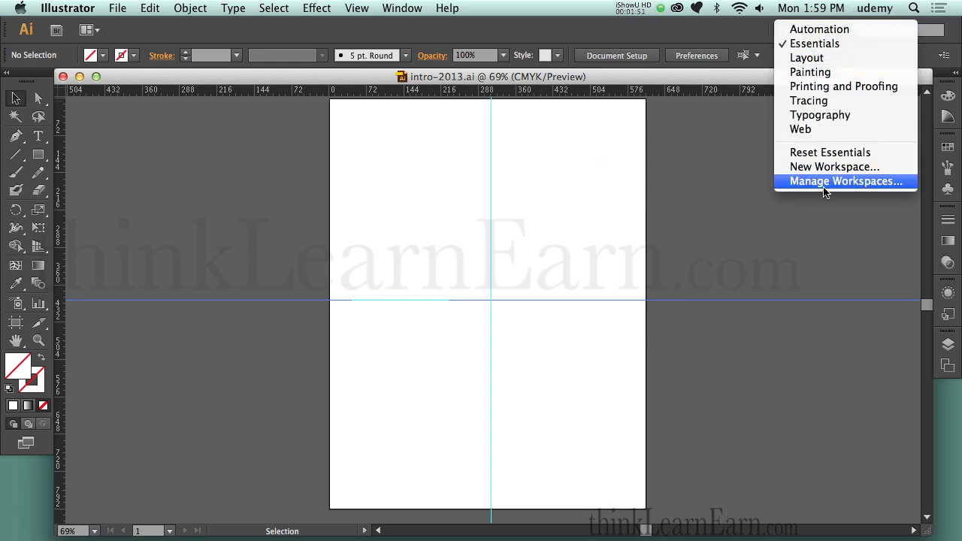
click(833, 46)
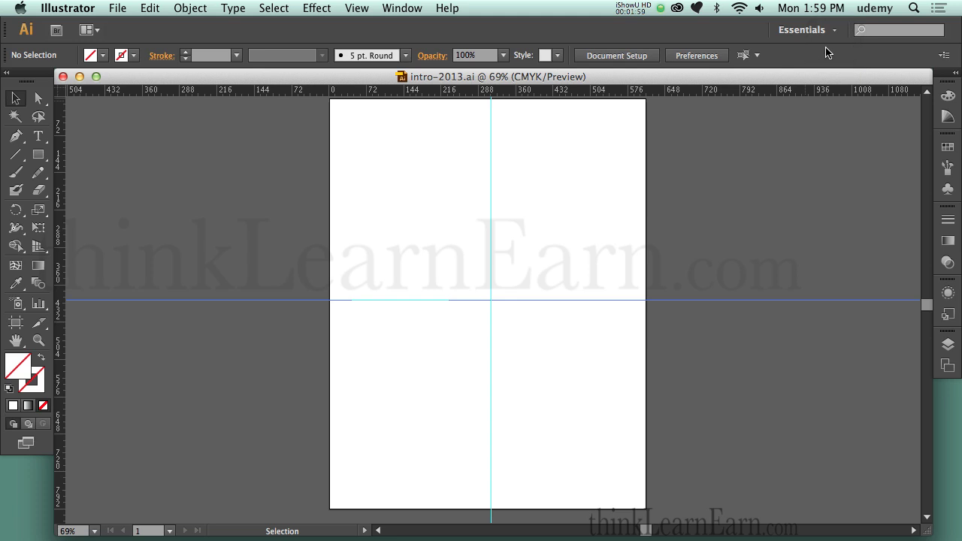
- Detach the Swatches and Layers panels from the dock into floating panels
click(946, 148)
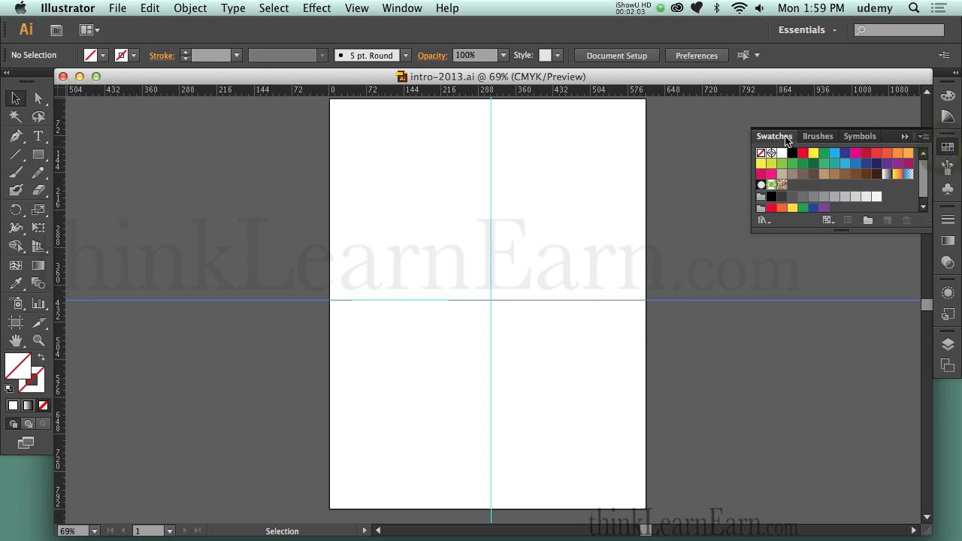
mouse_move(785, 138)
mouse_down()
mouse_move(724, 161)
mouse_move(703, 221)
mouse_up()
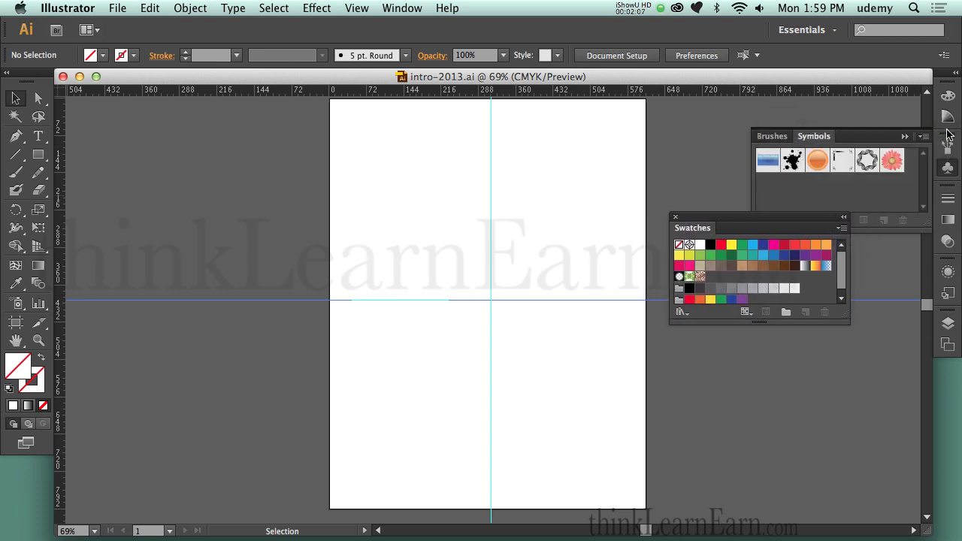
click(948, 323)
drag(776, 319, 700, 361)
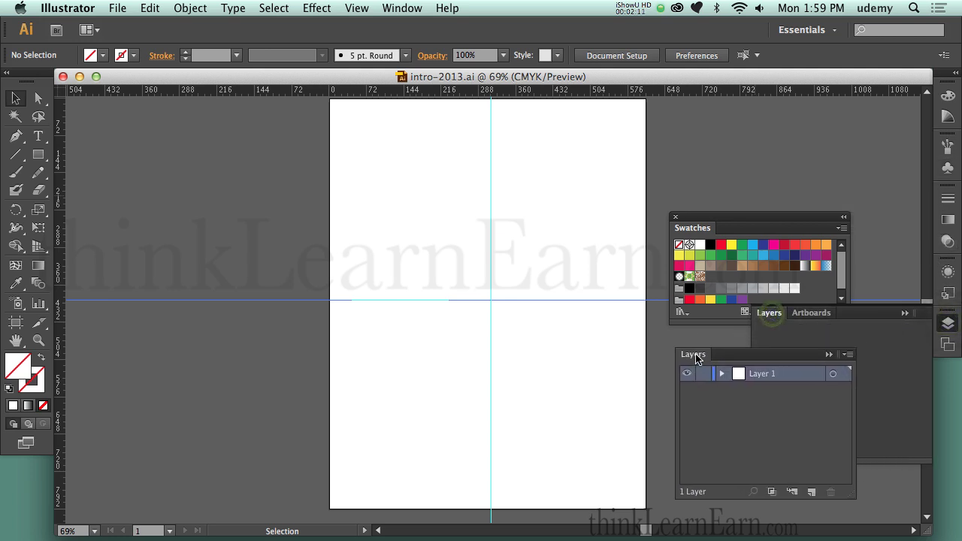
click(949, 293)
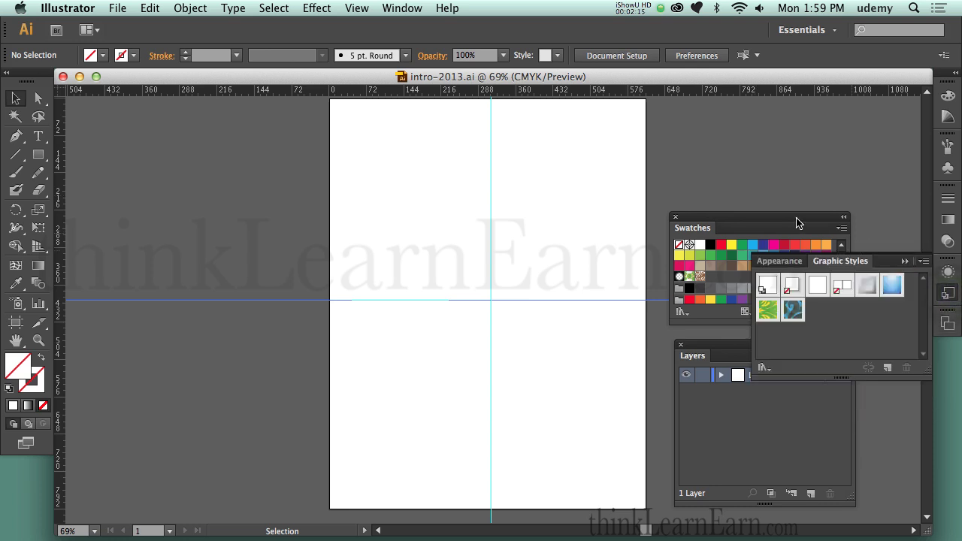
drag(795, 219, 787, 189)
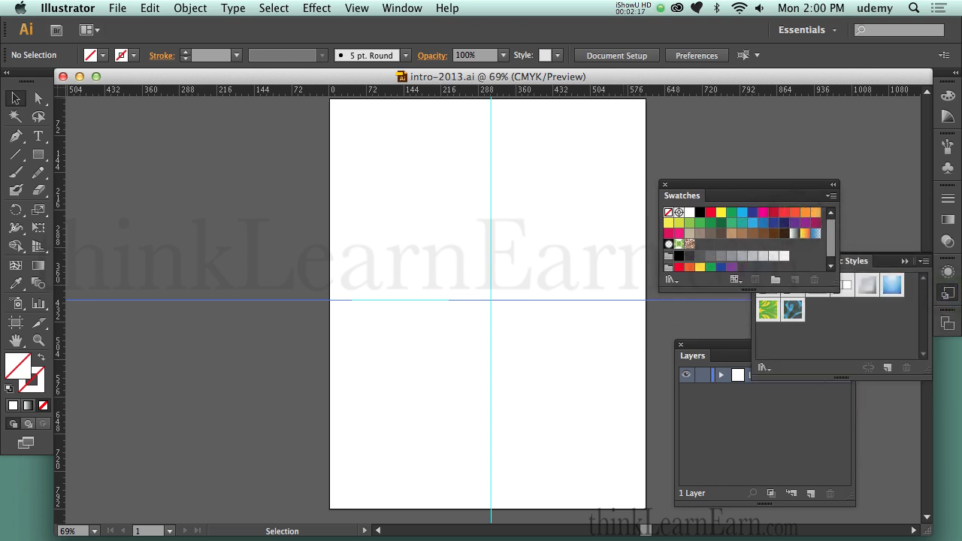
- Open the Pathfinder panel, collapse Graphic Styles, and arrange the floating panels higher beside the artboard
click(401, 8)
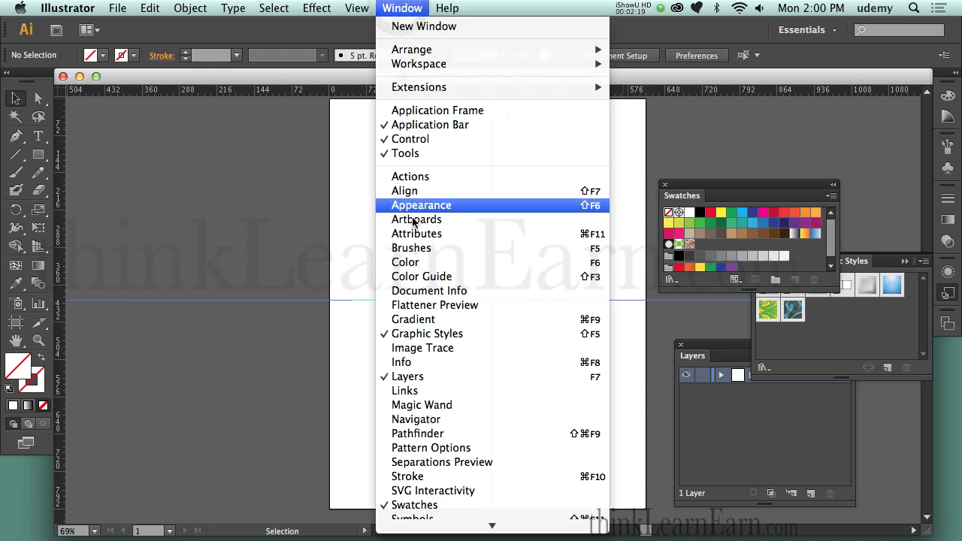
click(419, 435)
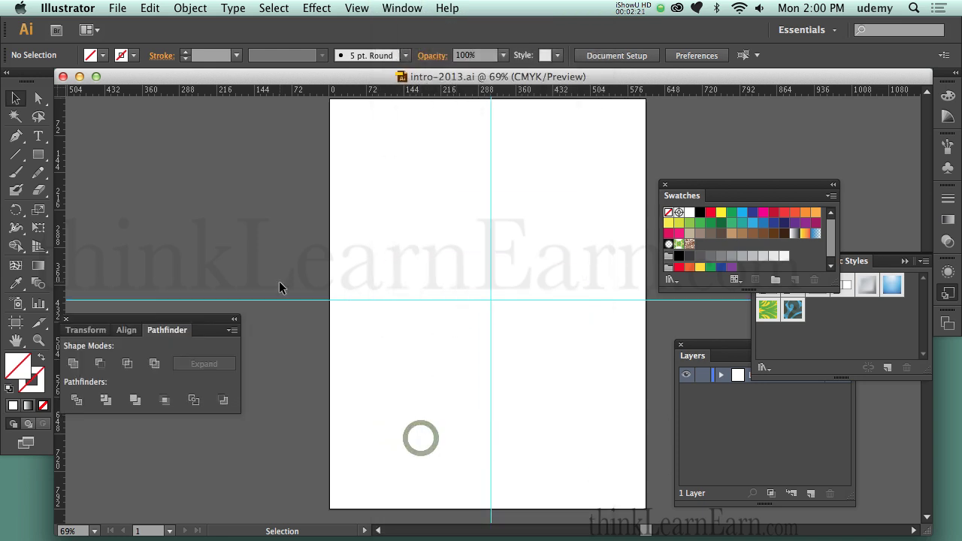
drag(203, 323, 241, 256)
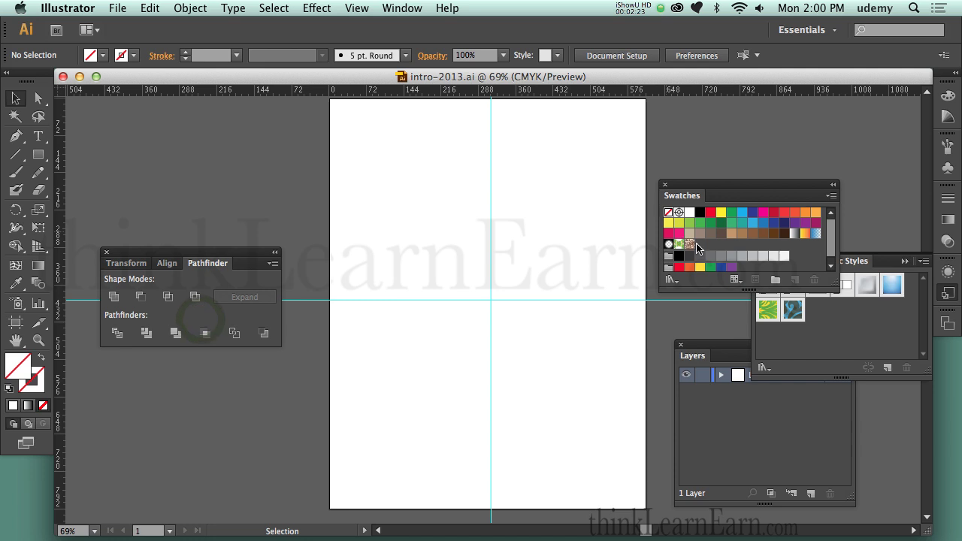
click(950, 293)
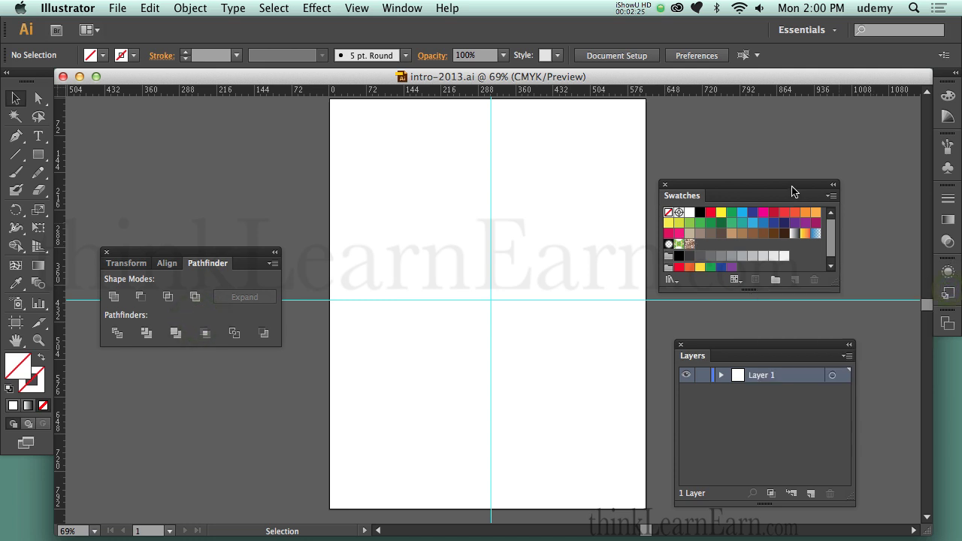
drag(790, 189, 801, 143)
drag(764, 348, 774, 295)
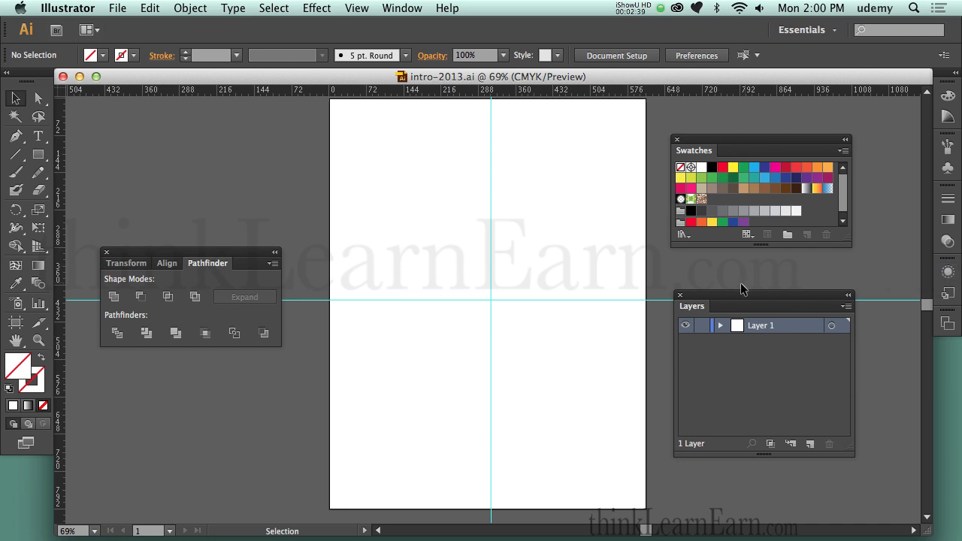
drag(735, 297, 726, 278)
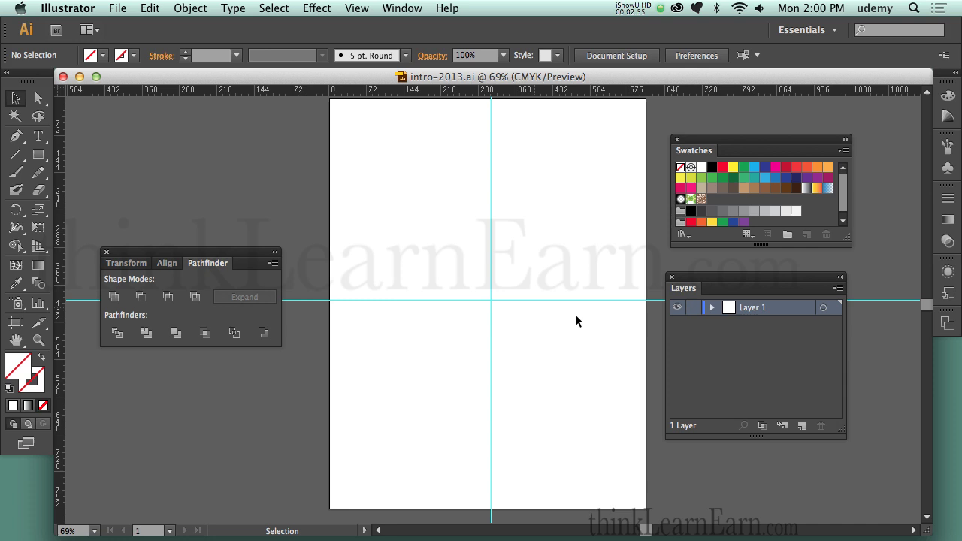
- Rename Layer 1 to 'design', fixing a typo, then save with Cmd+S
double_click(749, 308)
text(de)
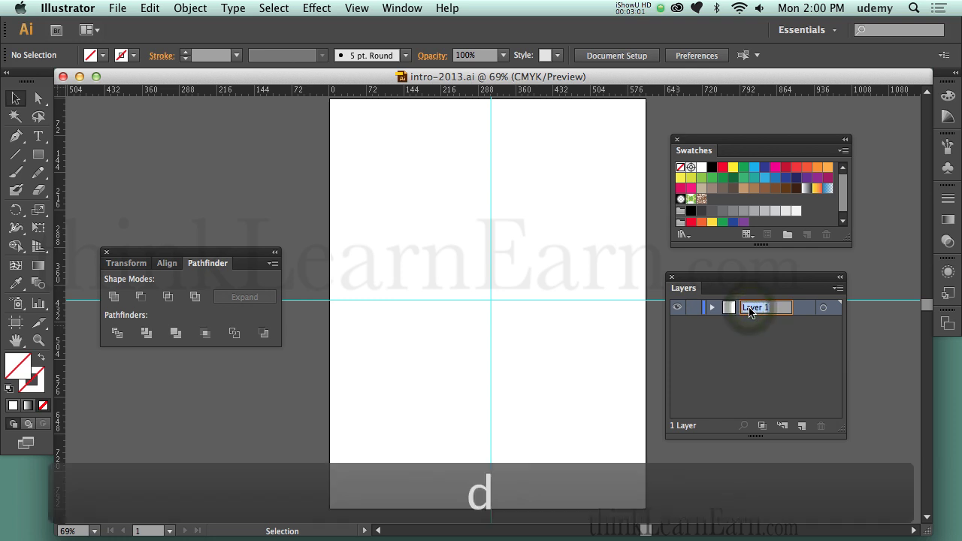
text(sihn)
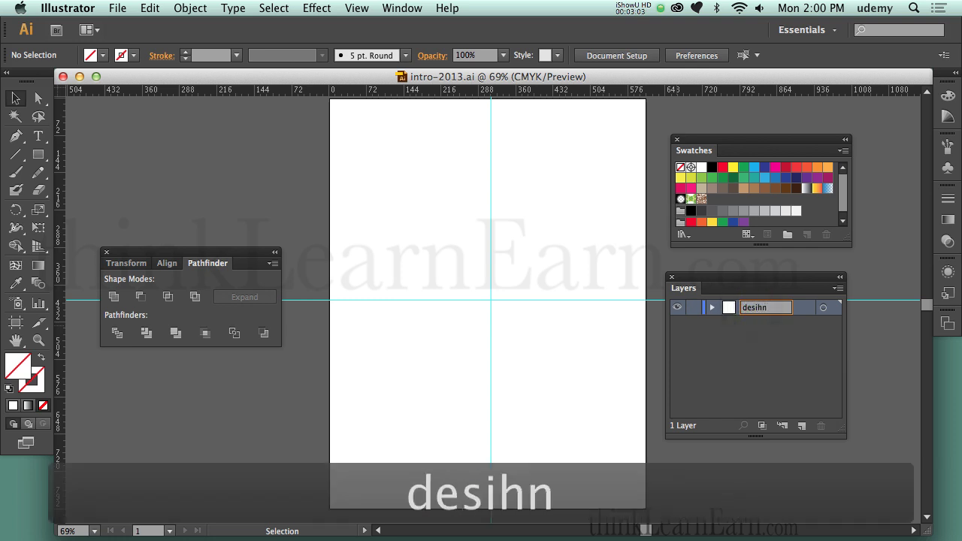
key(BackSpace)
key(BackSpace)
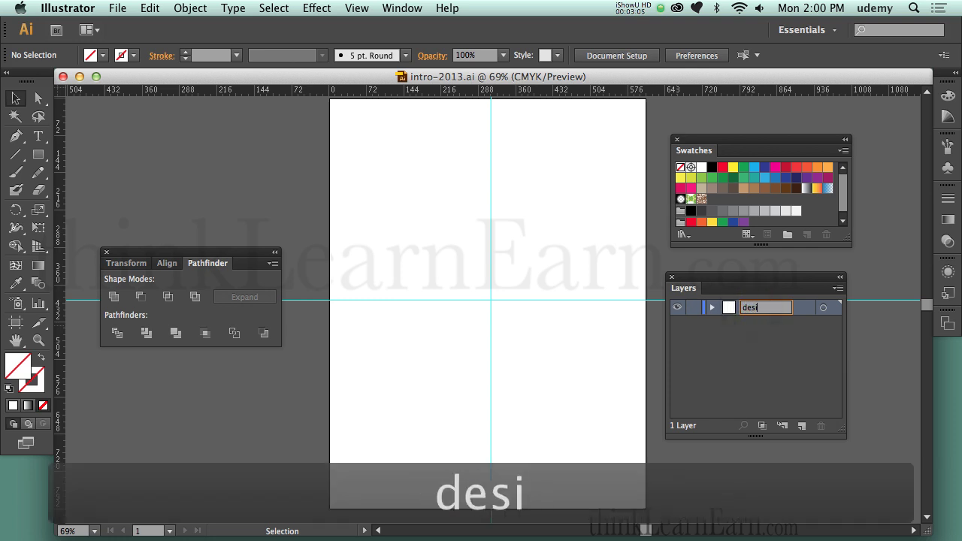
text(gn)
key(Return)
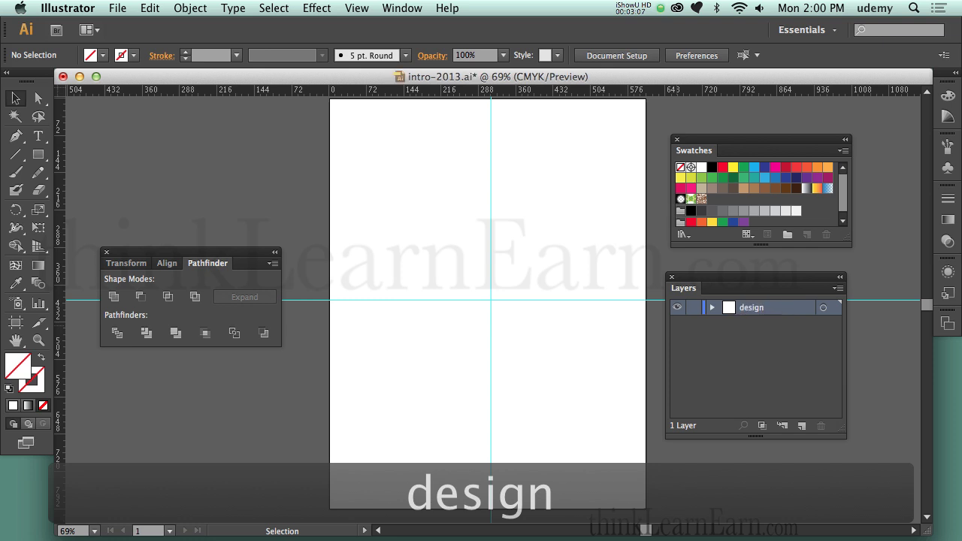
key(super)
key(super+s)
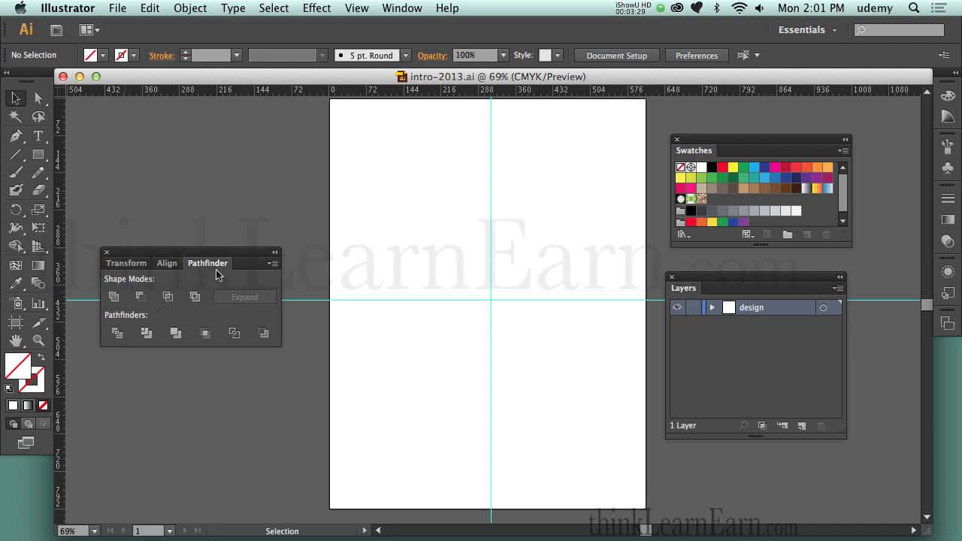
- Try the Direct Selection, Rectangle and Rotate tool shortcuts (A, M, R)
click(402, 8)
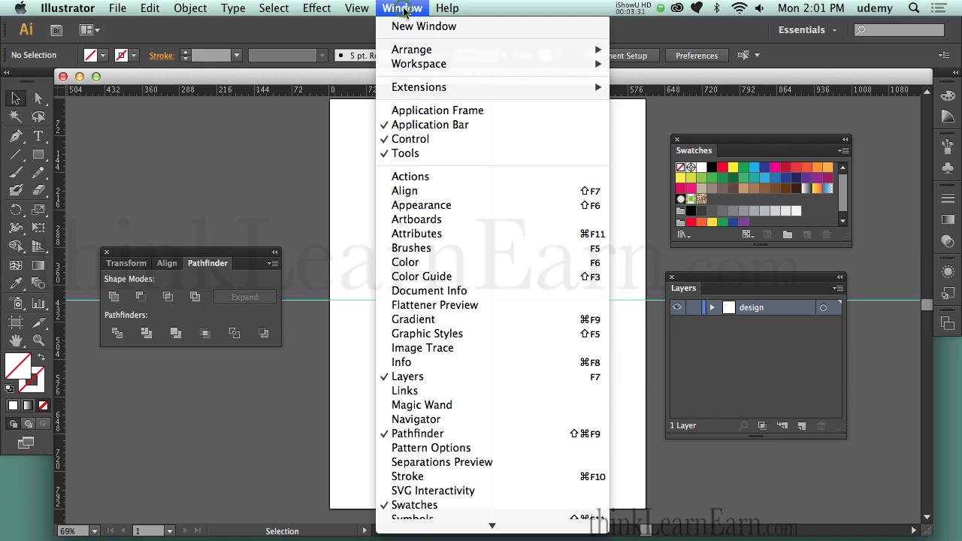
click(404, 9)
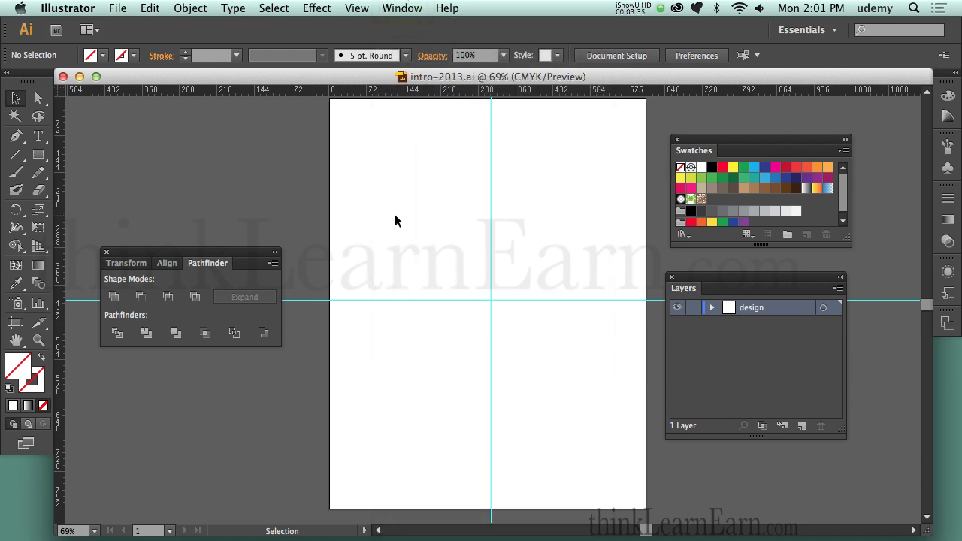
key(a)
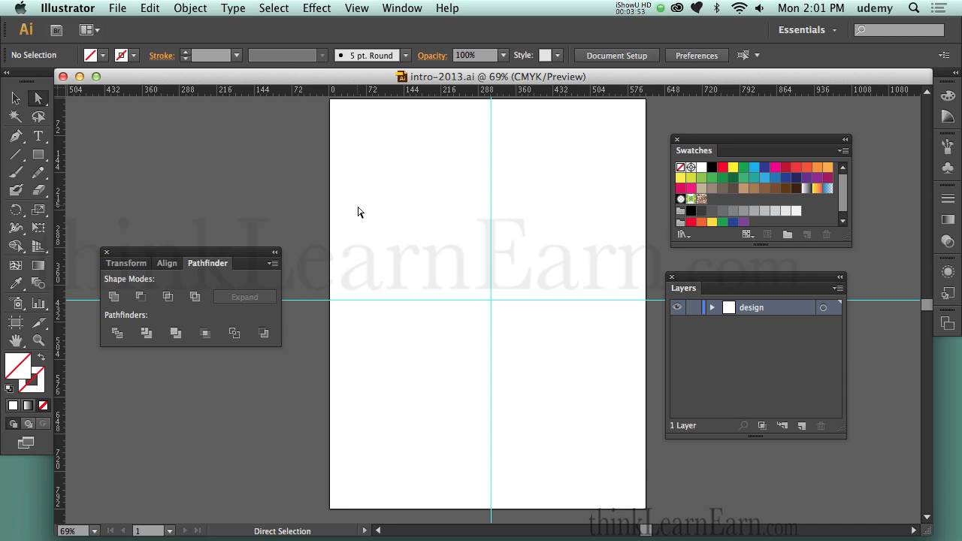
key(m)
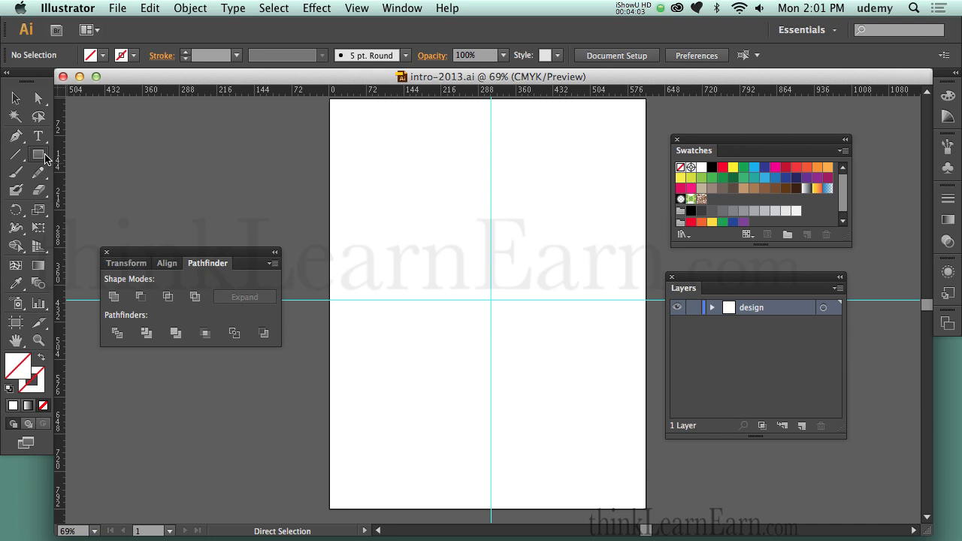
click(42, 158)
key(a)
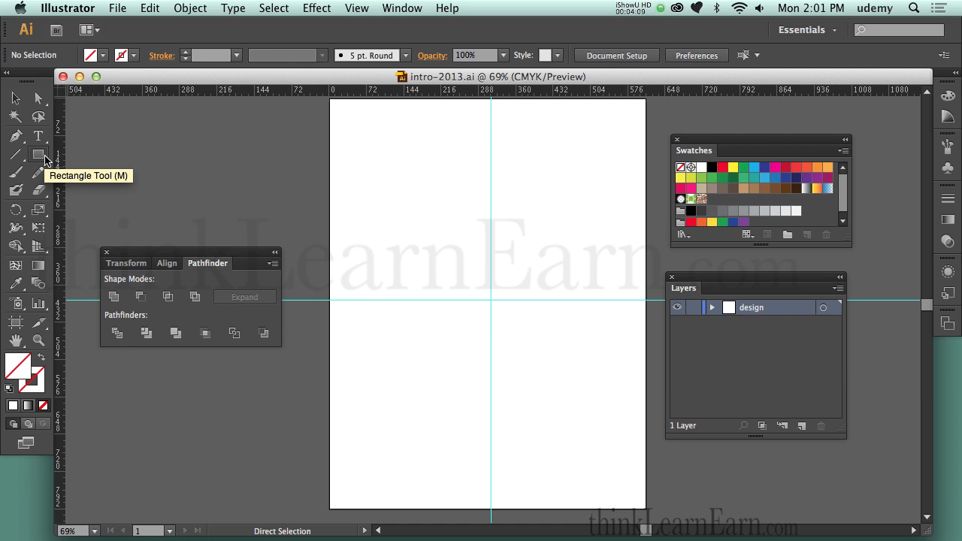
key(r)
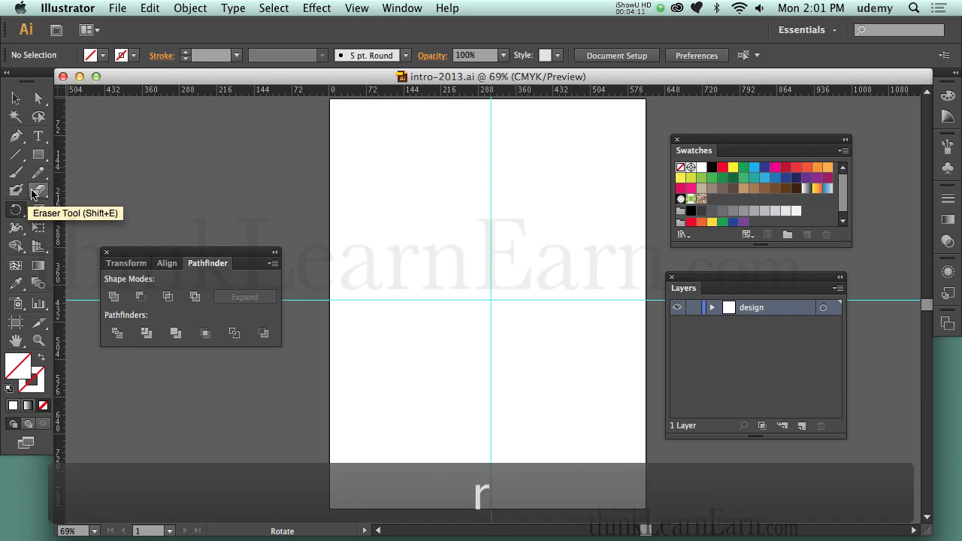
key(m)
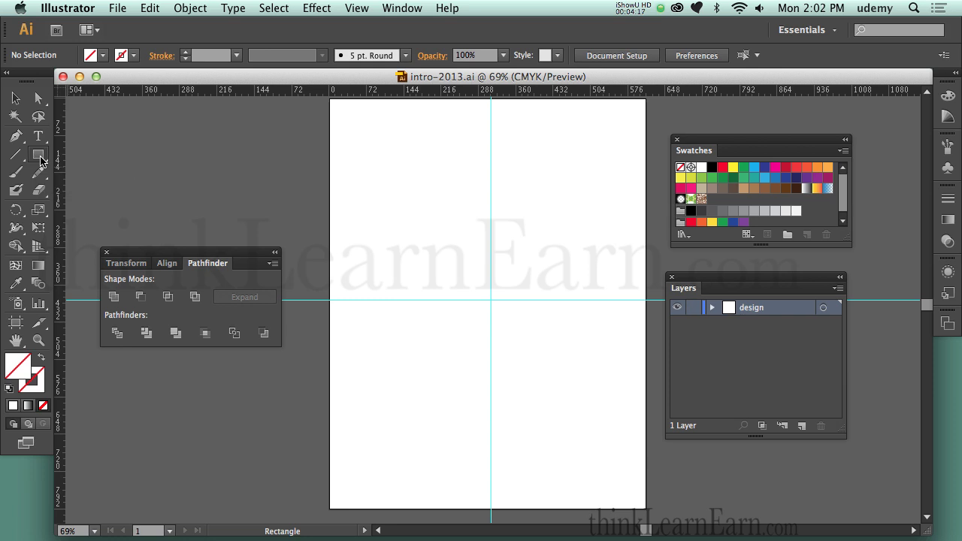
- Try the Ellipse and Reflect shortcuts (L, O), ending on the Rectangle tool (M)
key(l)
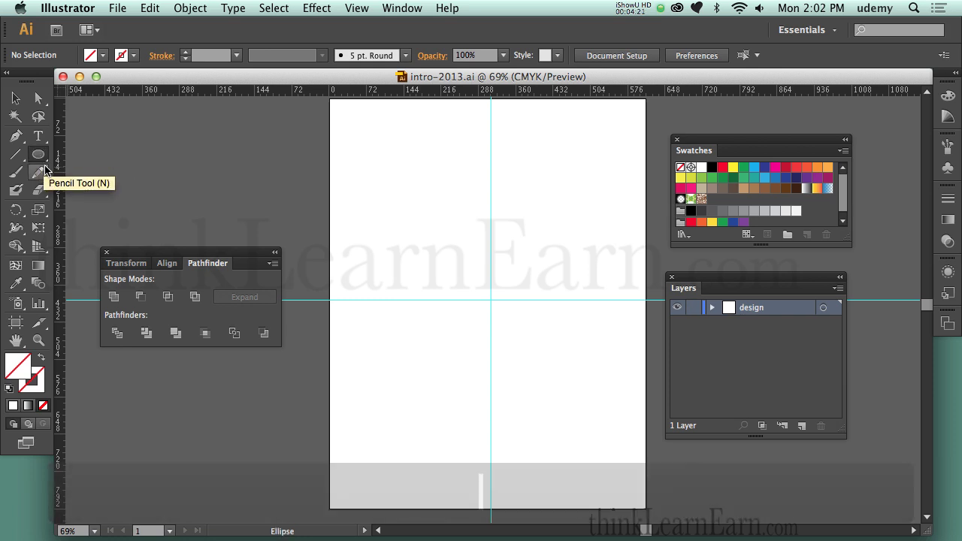
key(super)
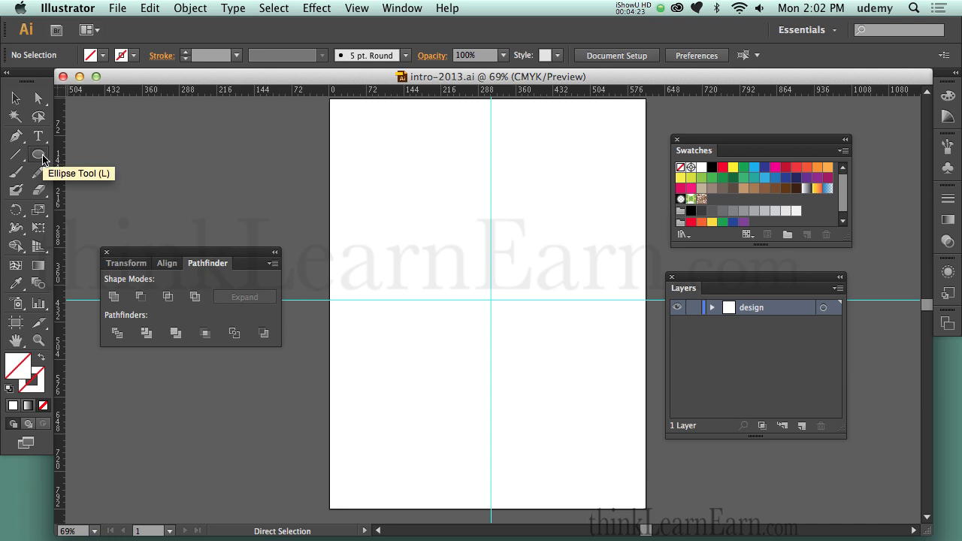
key(o)
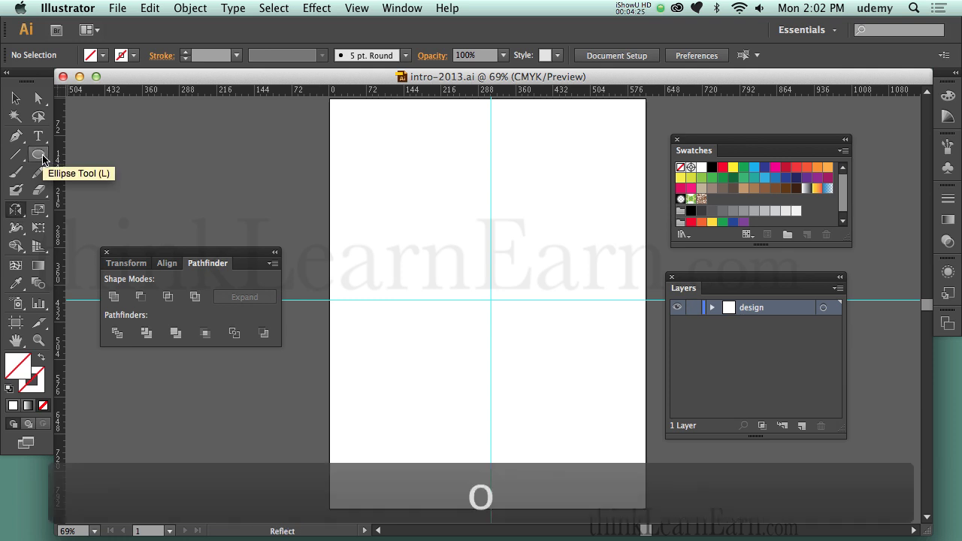
key(o)
key(l)
key(m)
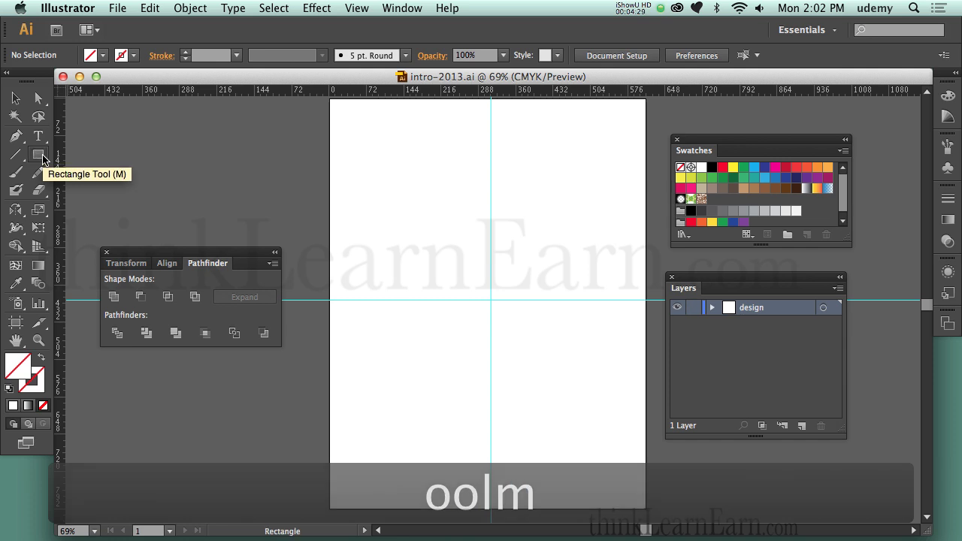
key(l)
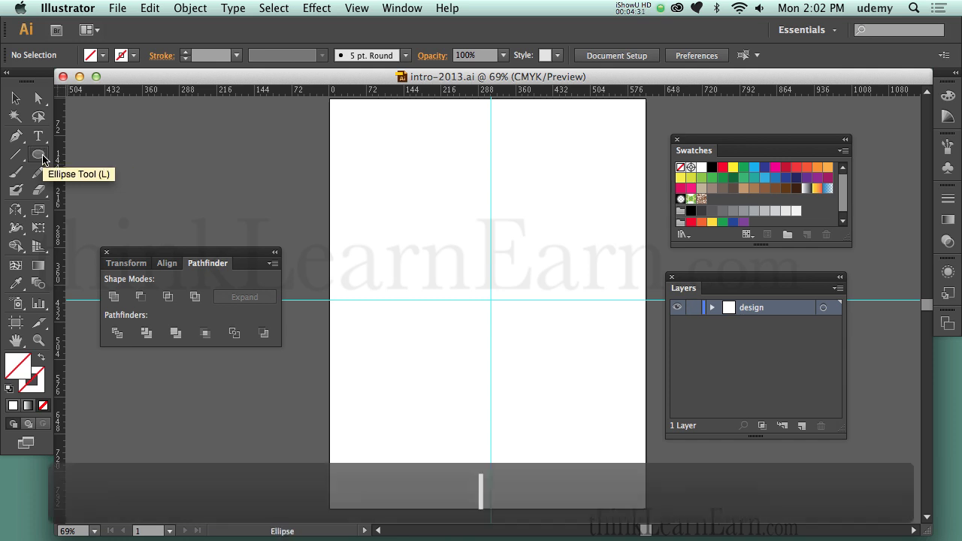
key(m)
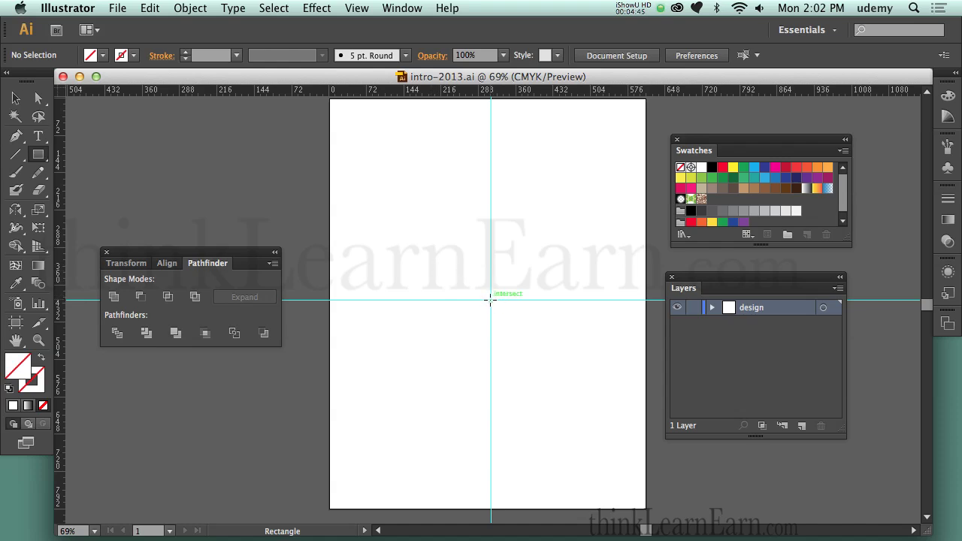
- Drag from the guide intersection holding Option and Shift to draw a centred square
drag(491, 299, 516, 336)
key(alt)
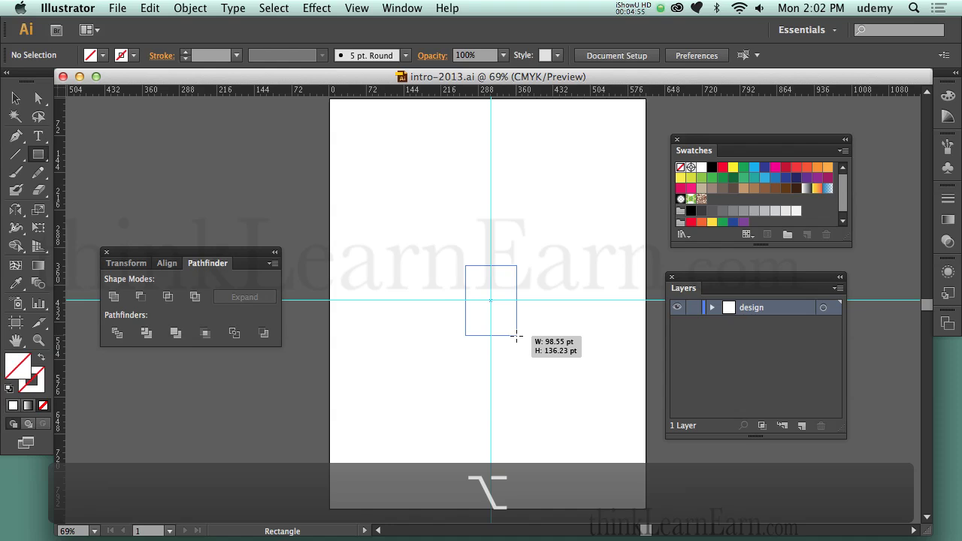
drag(517, 336, 526, 343)
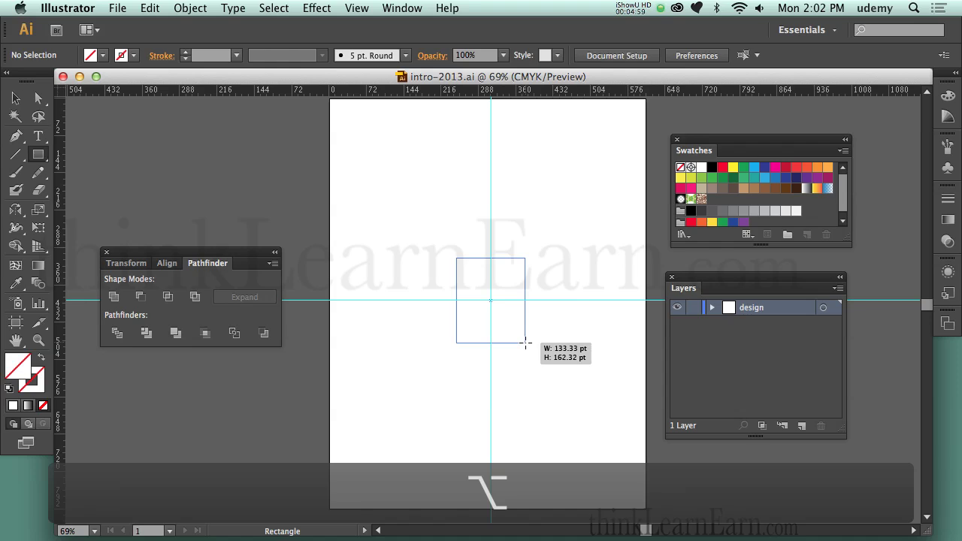
drag(525, 342, 565, 373)
key(shift)
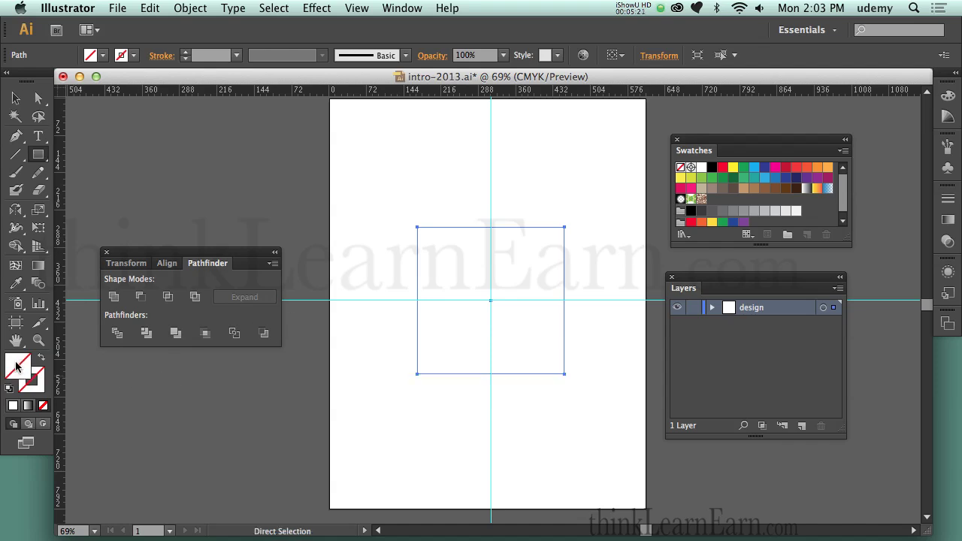
key(x)
key(x)
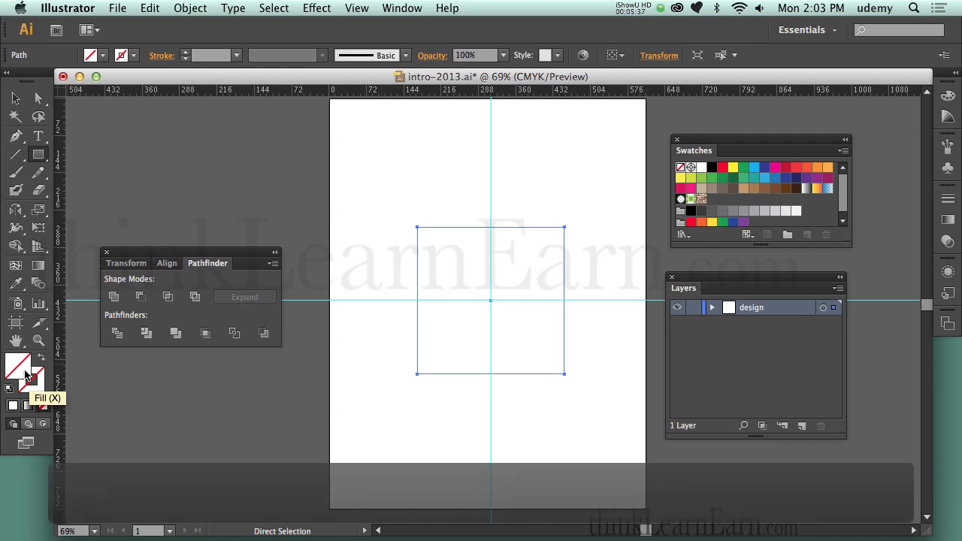
key(x)
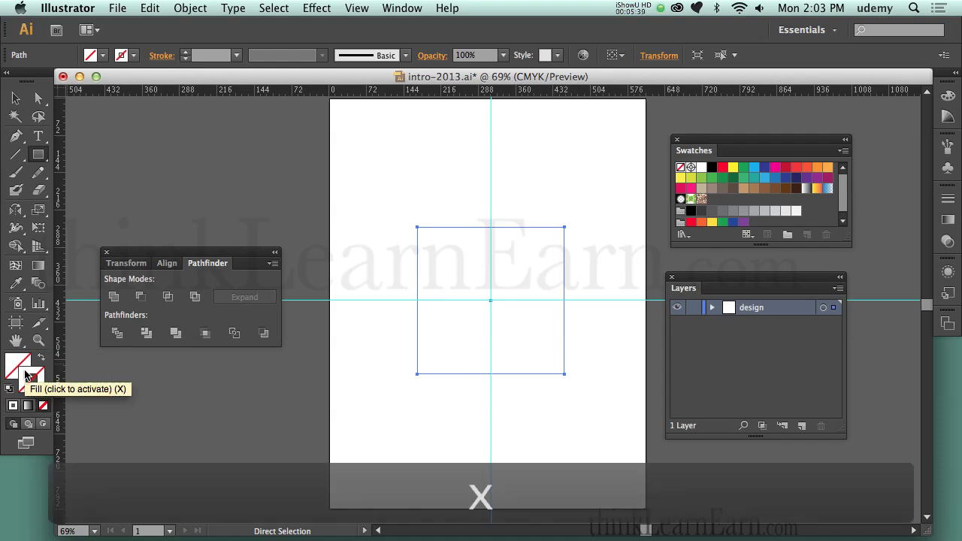
key(x)
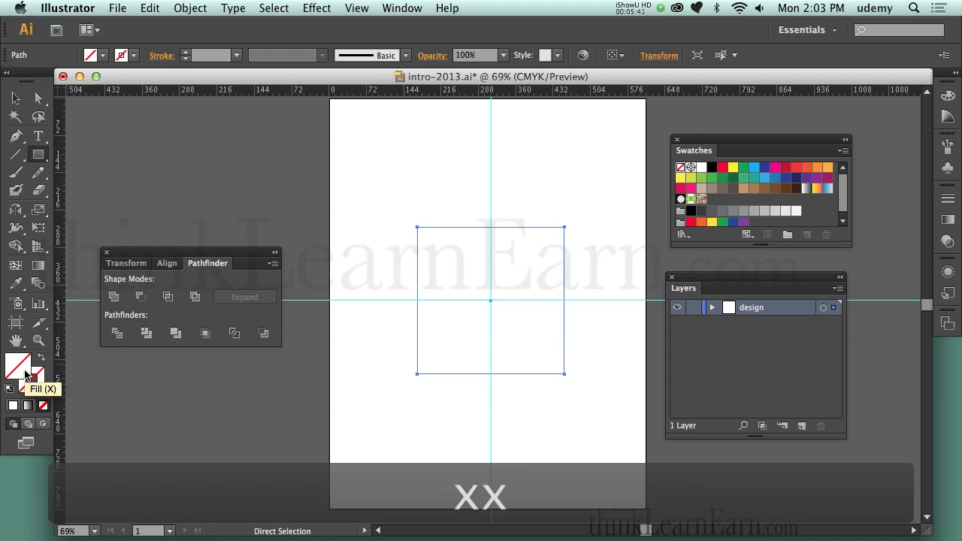
key(x)
key(x)
key(x)
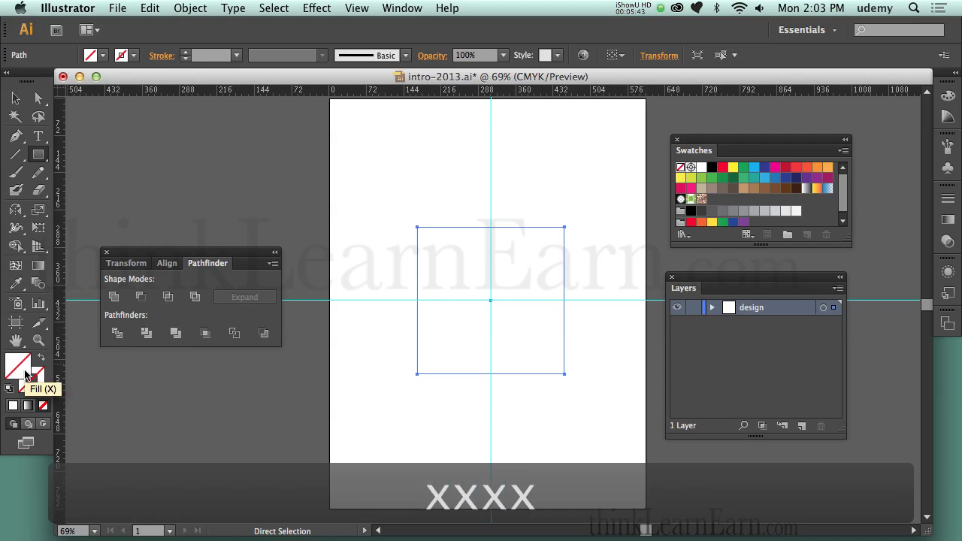
key(x)
key(x)
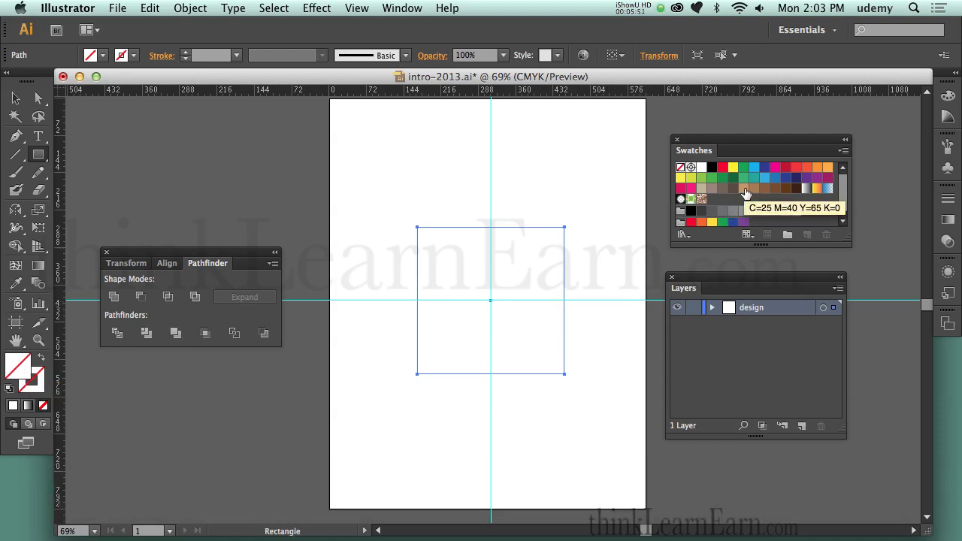
- Fill the square tan brown, then deselect it and pick light green as the new fill
click(743, 189)
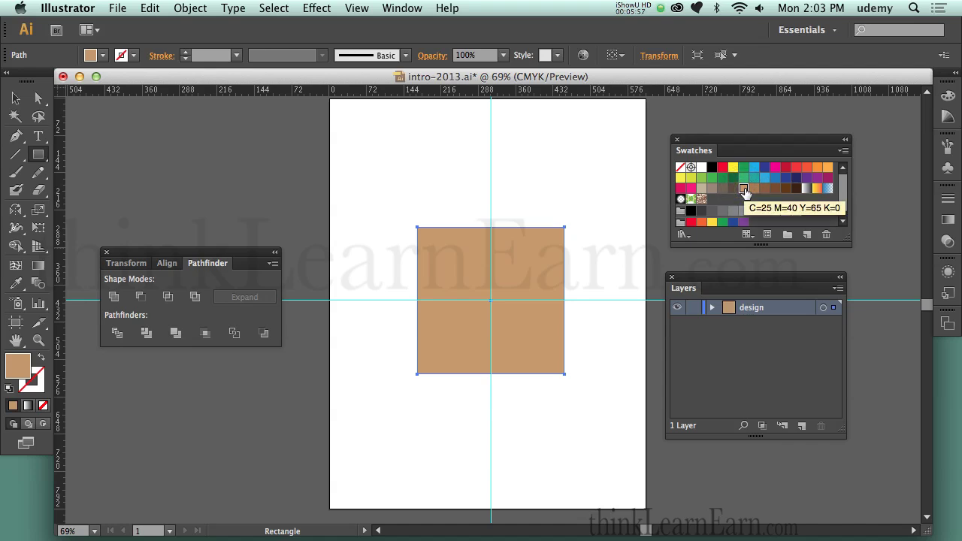
super+click(542, 209)
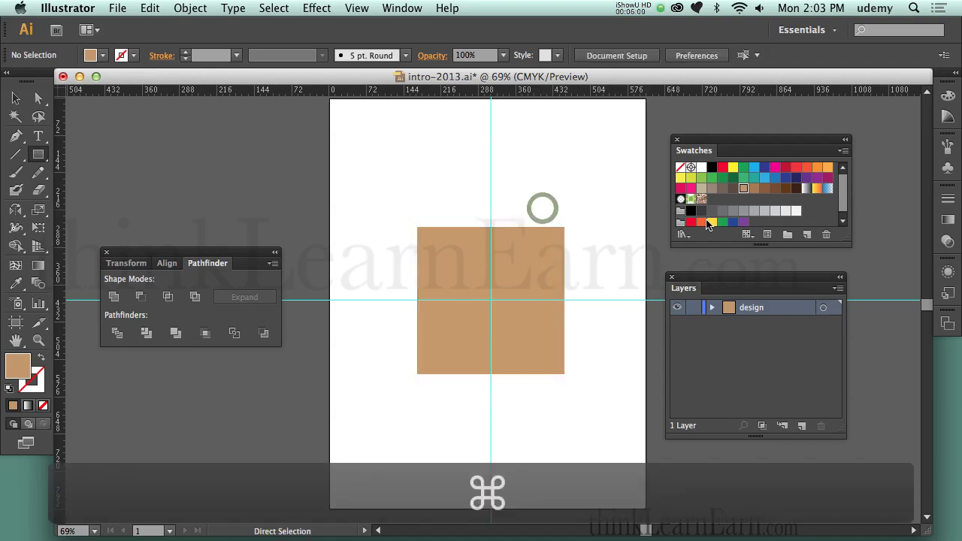
click(712, 179)
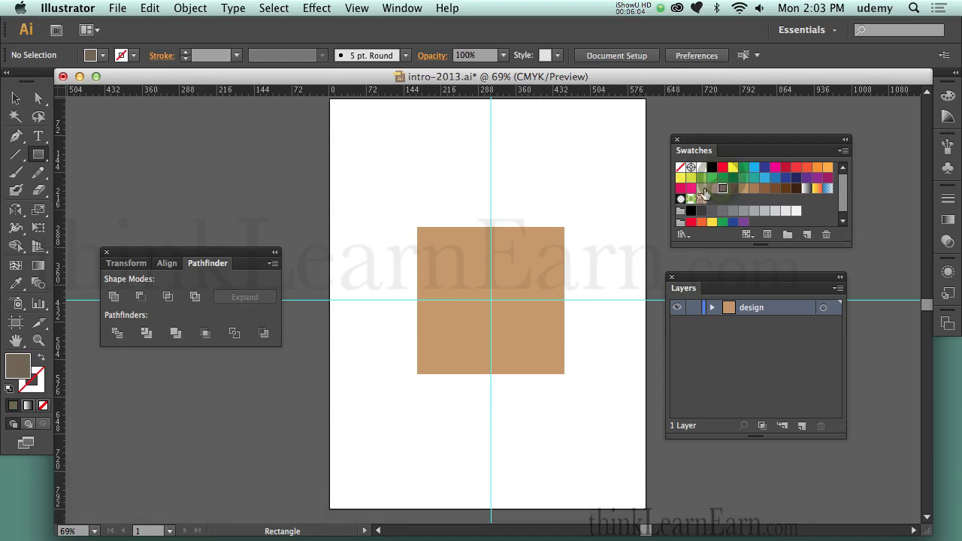
click(701, 189)
click(701, 178)
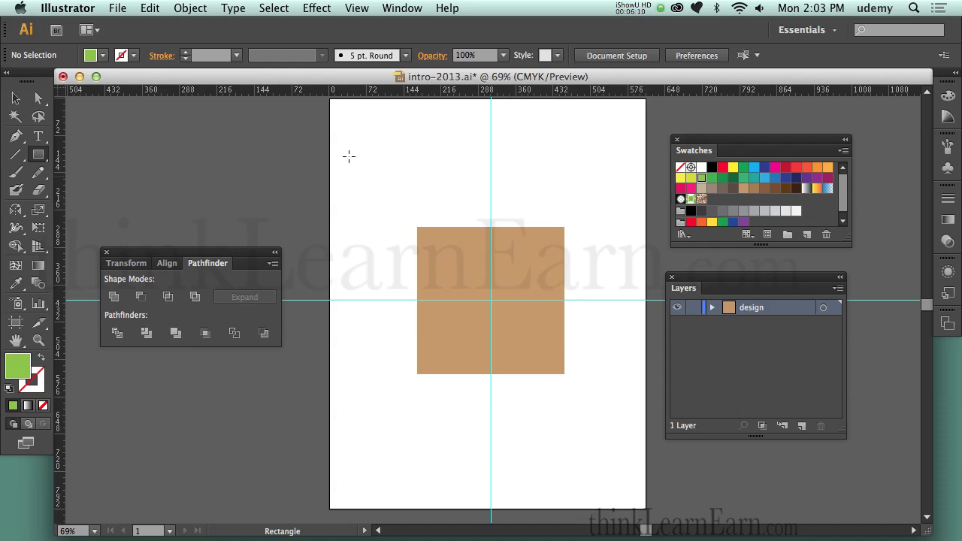
click(40, 101)
key(super)
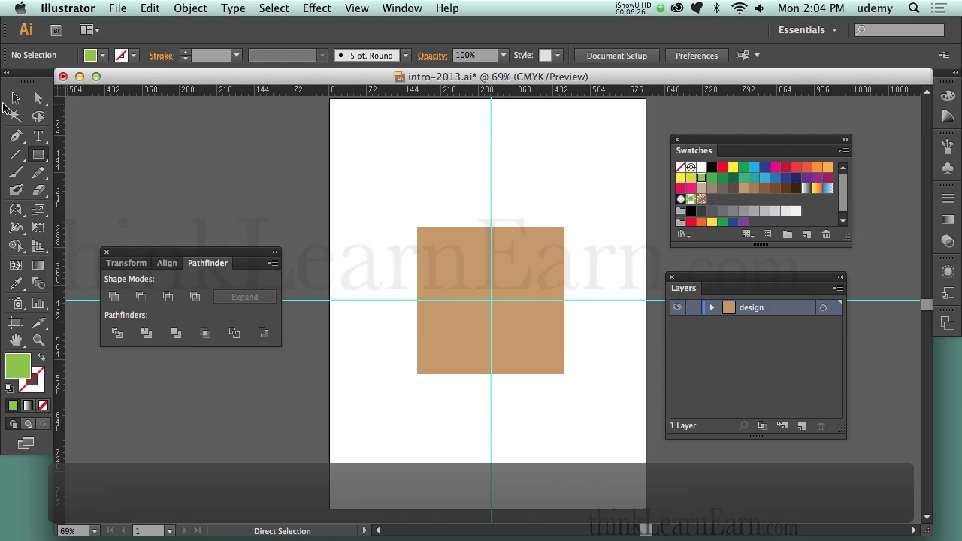
key(super)
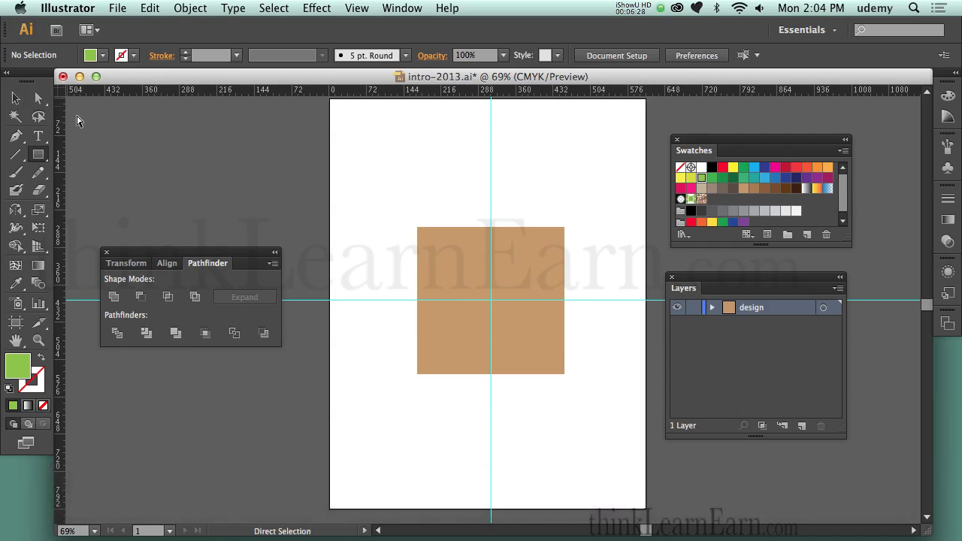
key(super)
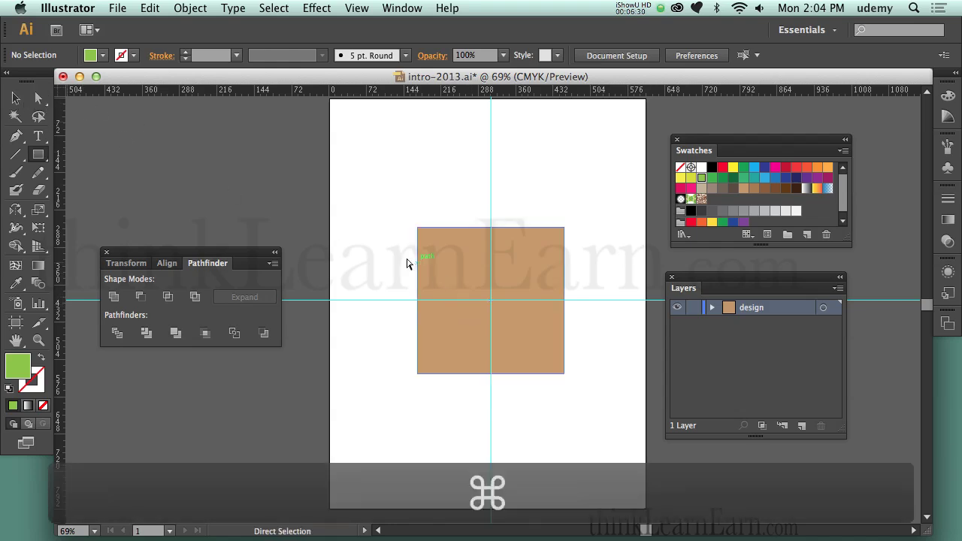
click(385, 248)
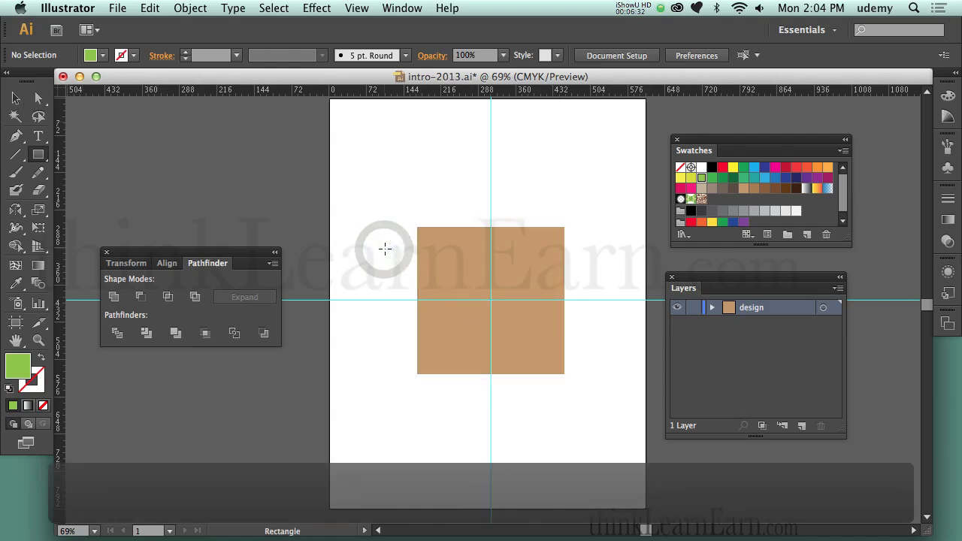
key(b)
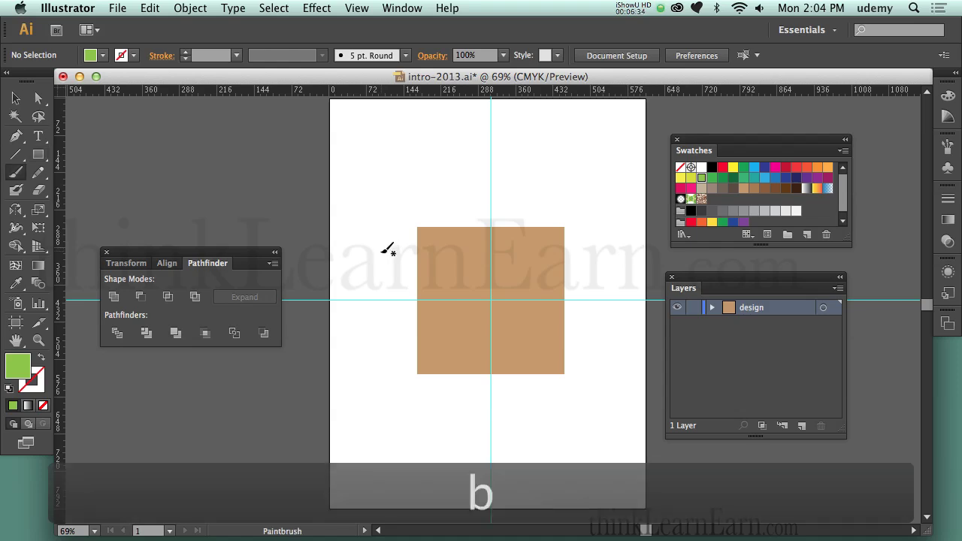
mouse_move(376, 255)
mouse_down()
mouse_move(375, 227)
mouse_move(411, 191)
mouse_move(429, 194)
mouse_move(444, 157)
mouse_move(472, 169)
mouse_up()
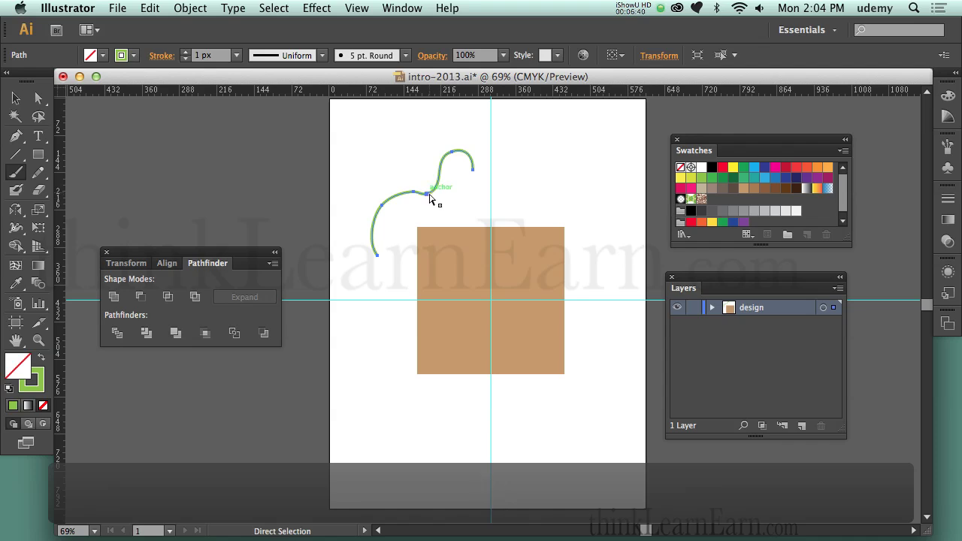
mouse_move(428, 193)
mouse_down()
mouse_move(426, 209)
mouse_move(418, 177)
mouse_up()
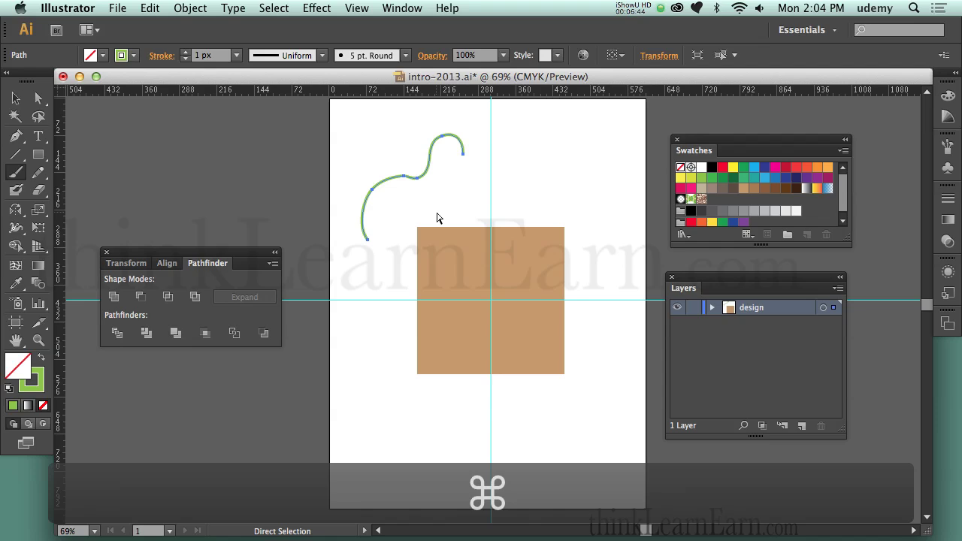
key(ctrl+z)
key(ctrl+z)
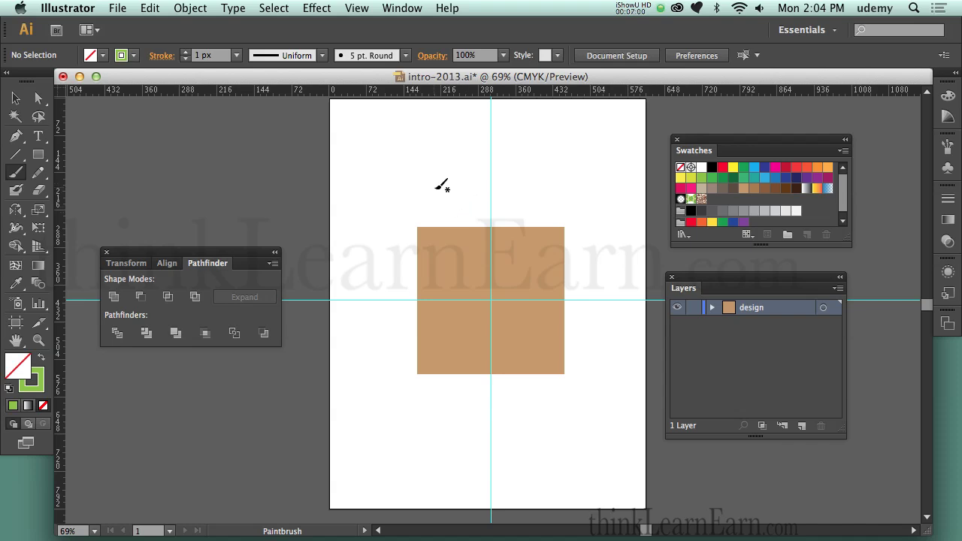
key(super)
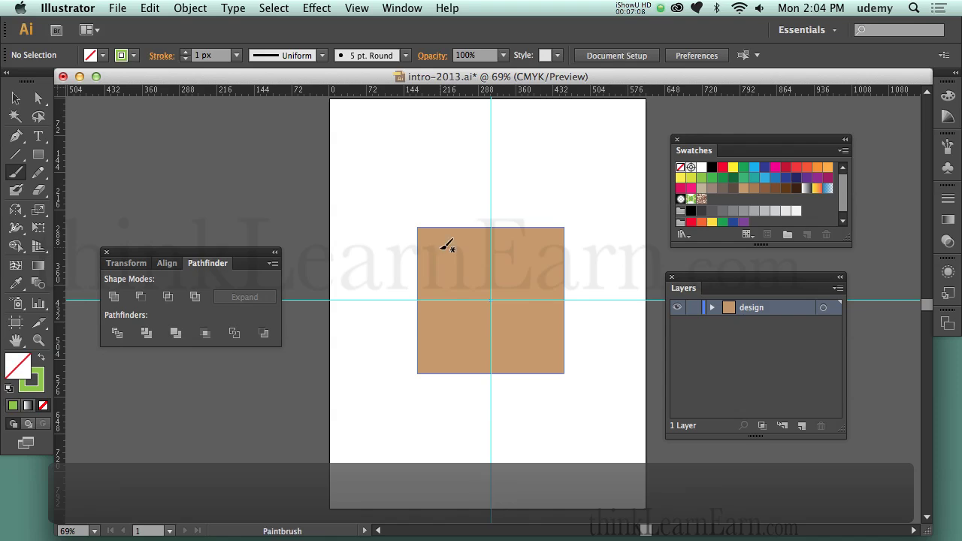
super+click(432, 206)
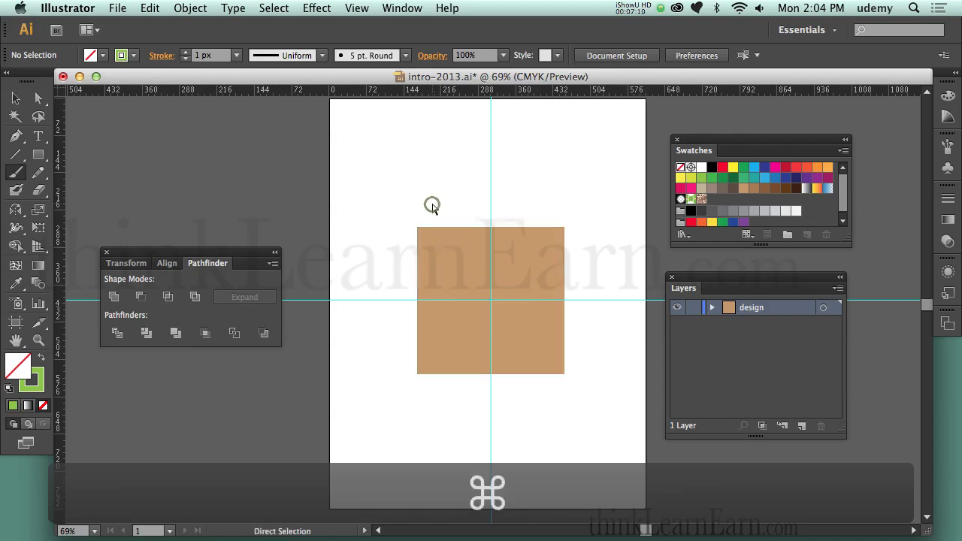
click(39, 99)
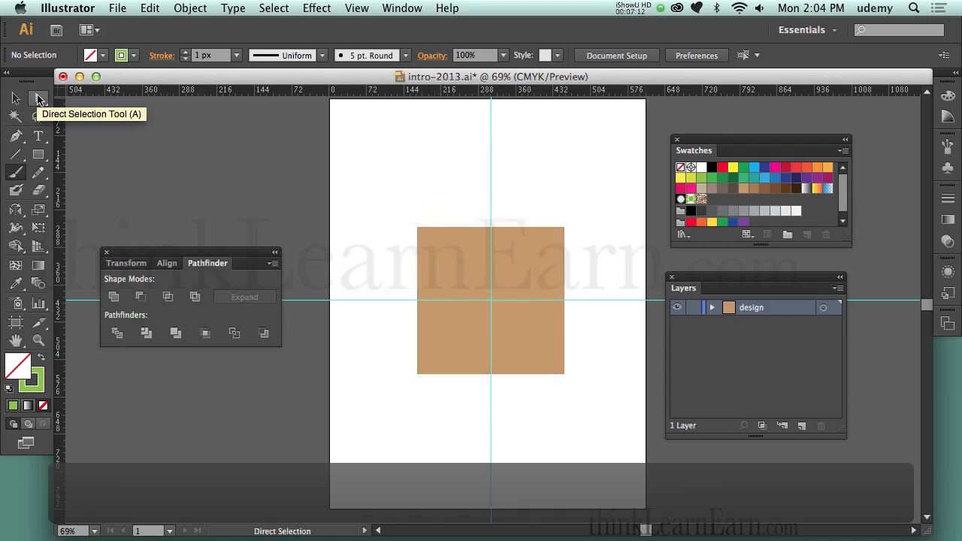
key(super)
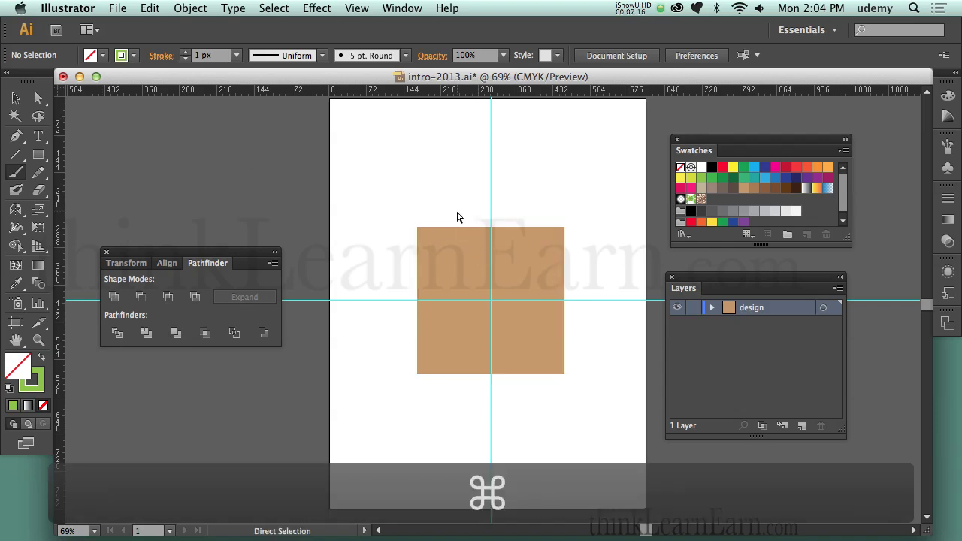
super+click(450, 254)
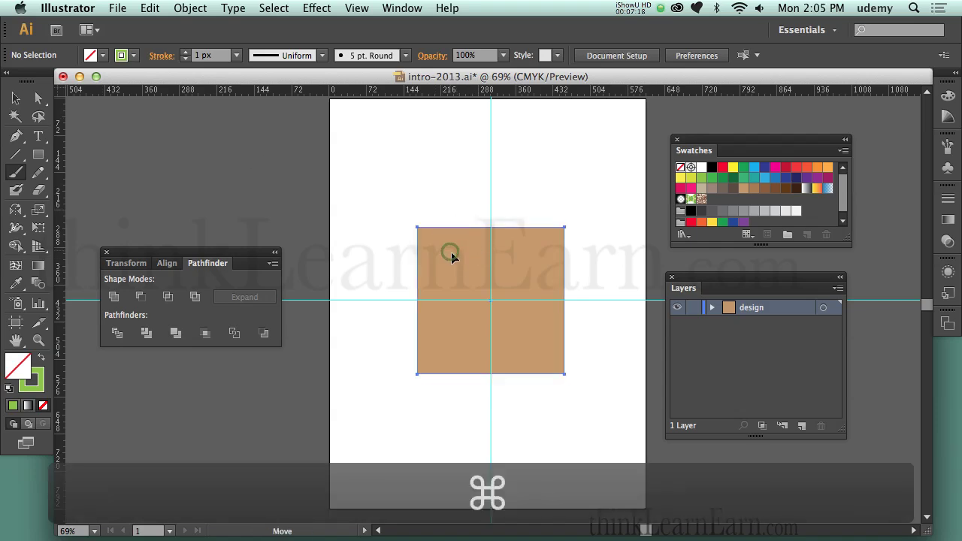
drag(451, 257, 457, 286)
key(super+z)
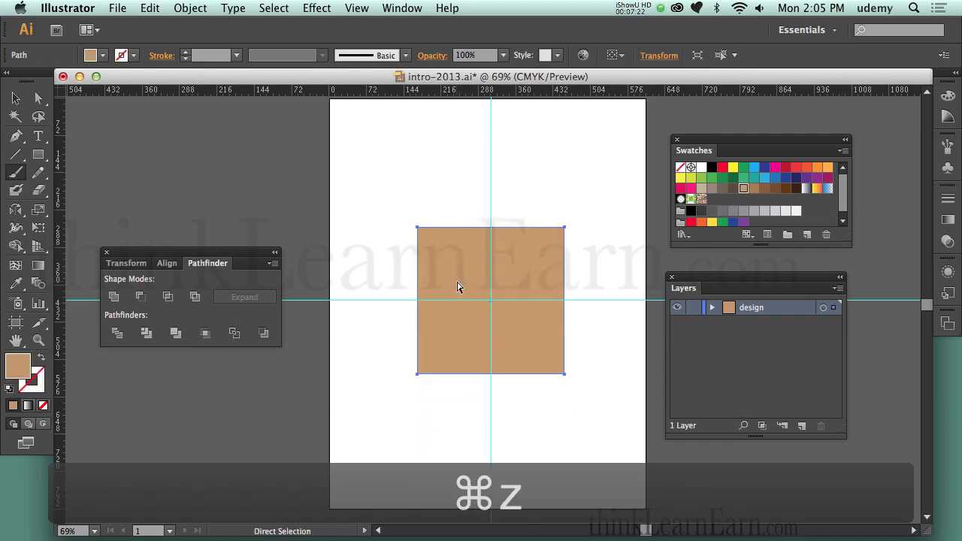
drag(388, 205, 616, 297)
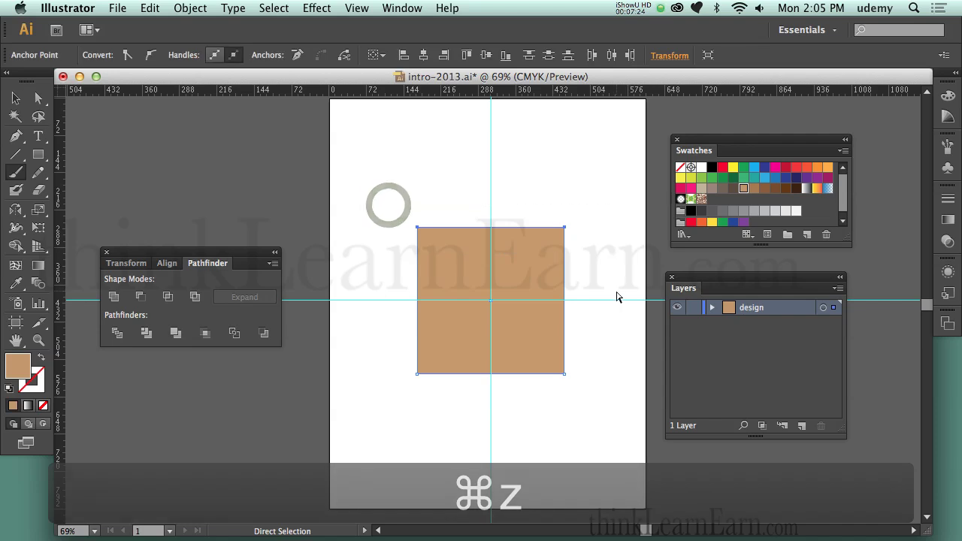
key(b)
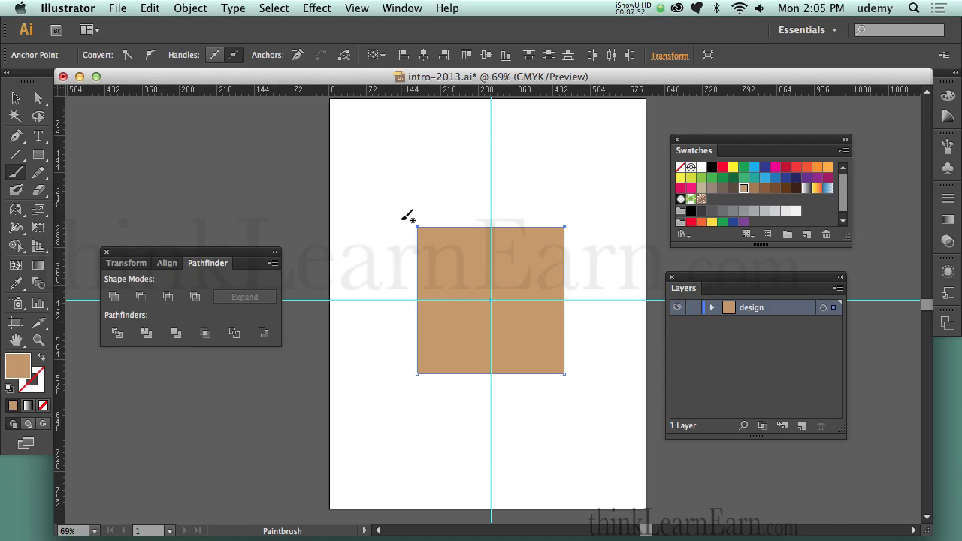
- Select the square's top anchor points and undo an accidental drag that skewed them
key(a)
click(197, 9)
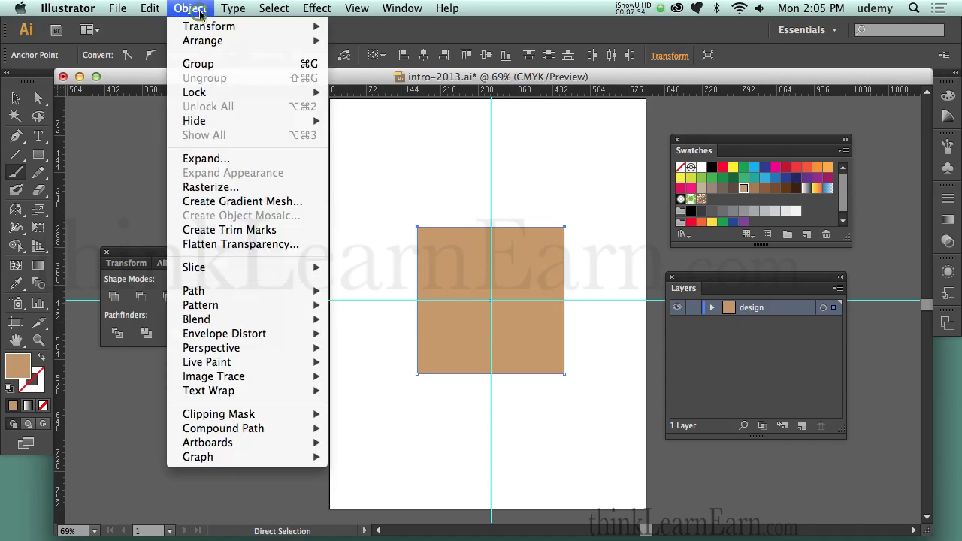
click(197, 9)
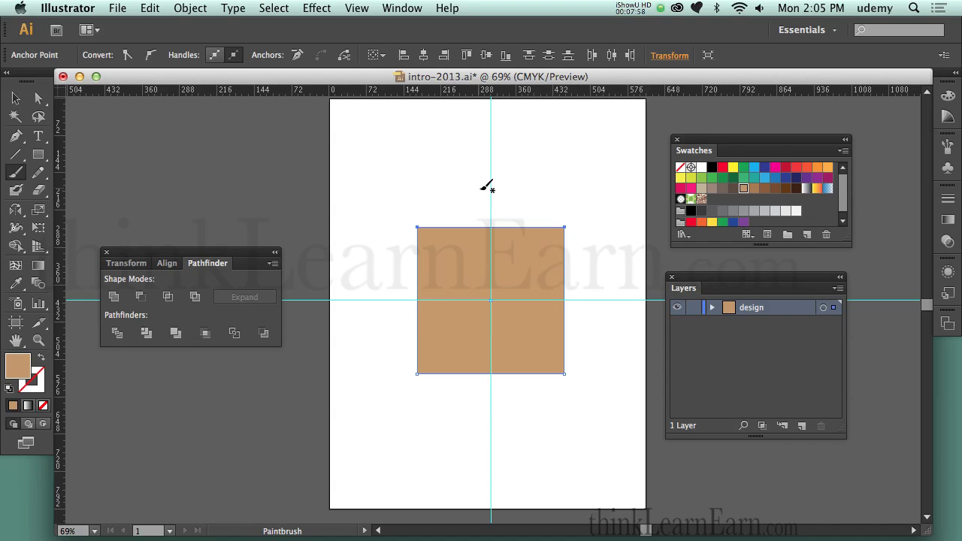
key(super)
drag(400, 201, 597, 269)
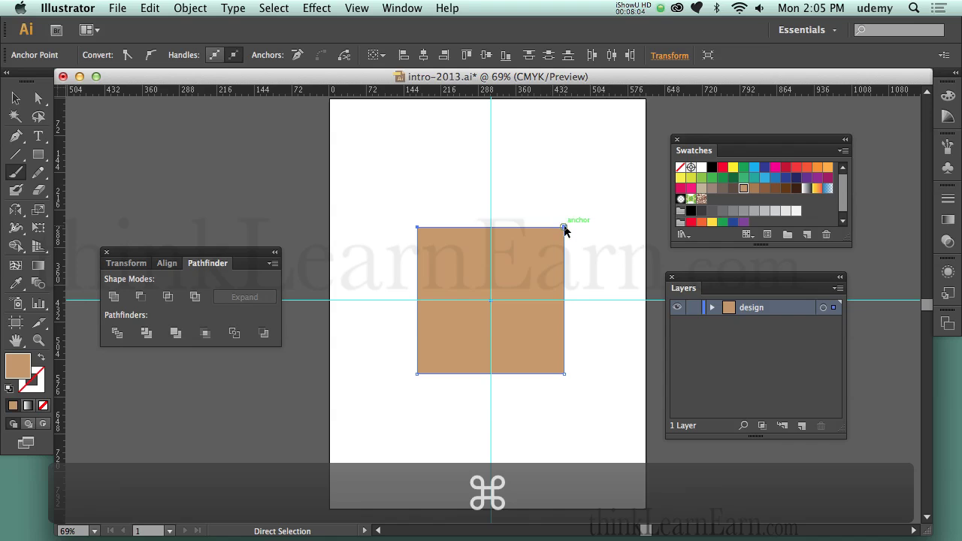
drag(564, 227, 607, 225)
key(super+z)
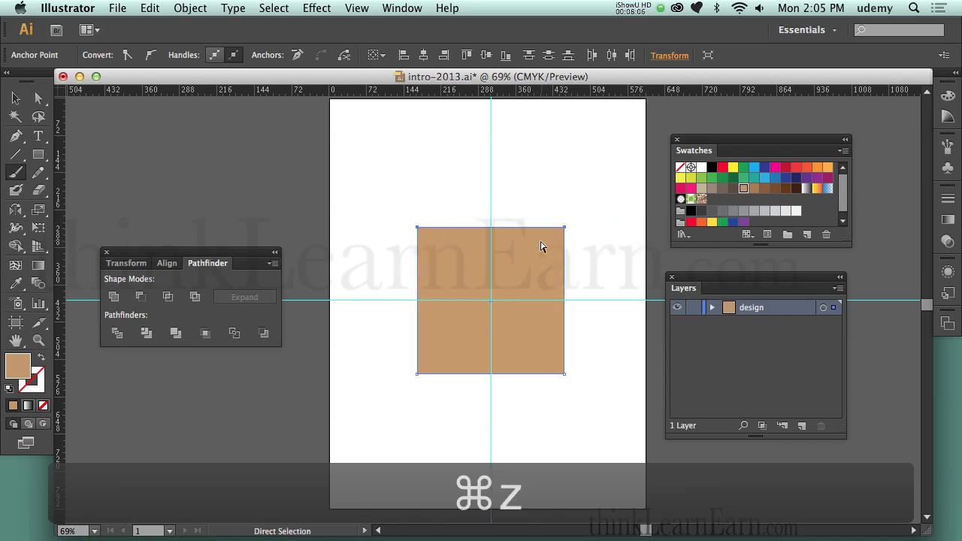
- Nudge the top edge right, left and right again with the arrow keys
key(b)
key(super)
key(super)
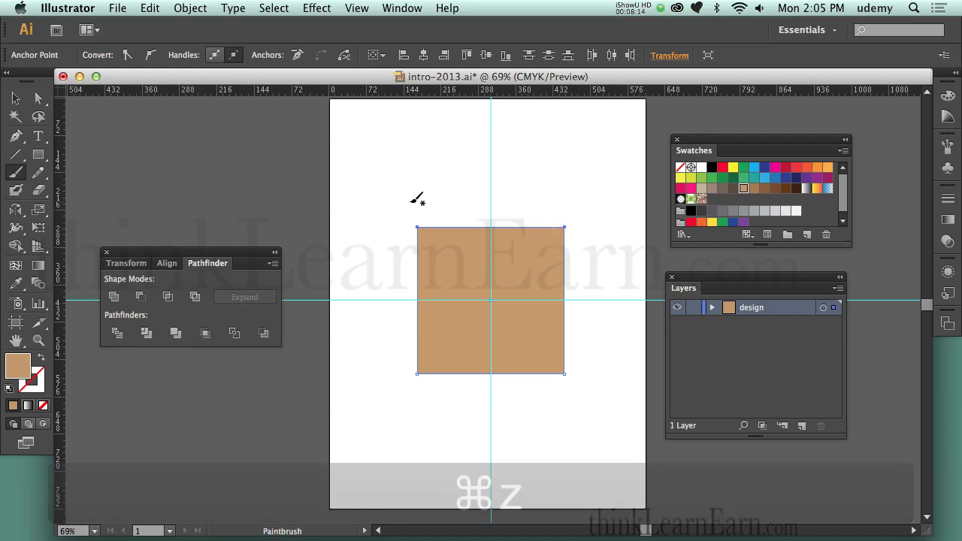
key(Right)
key(Right)
key(Right)
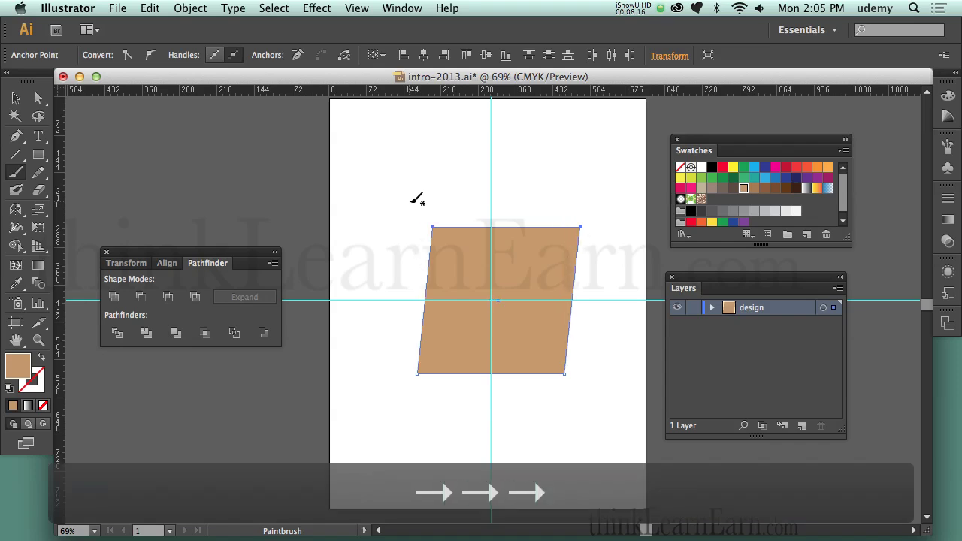
key(Left)
key(Left)
key(Left)
key(Left)
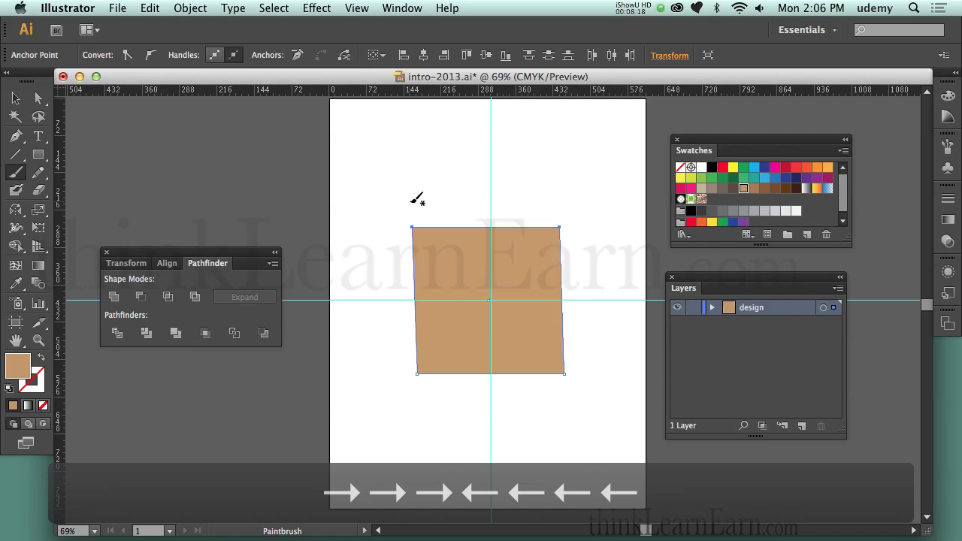
key(Right)
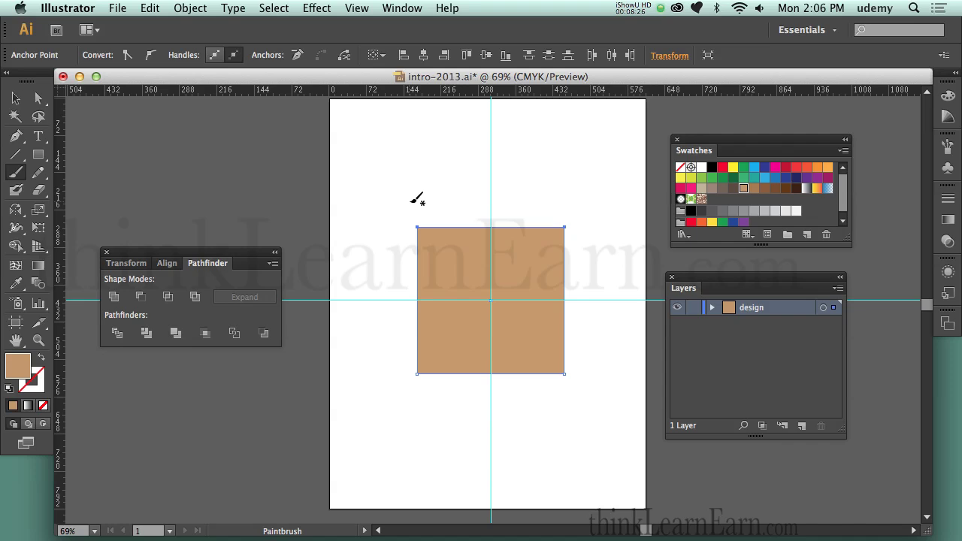
key(super)
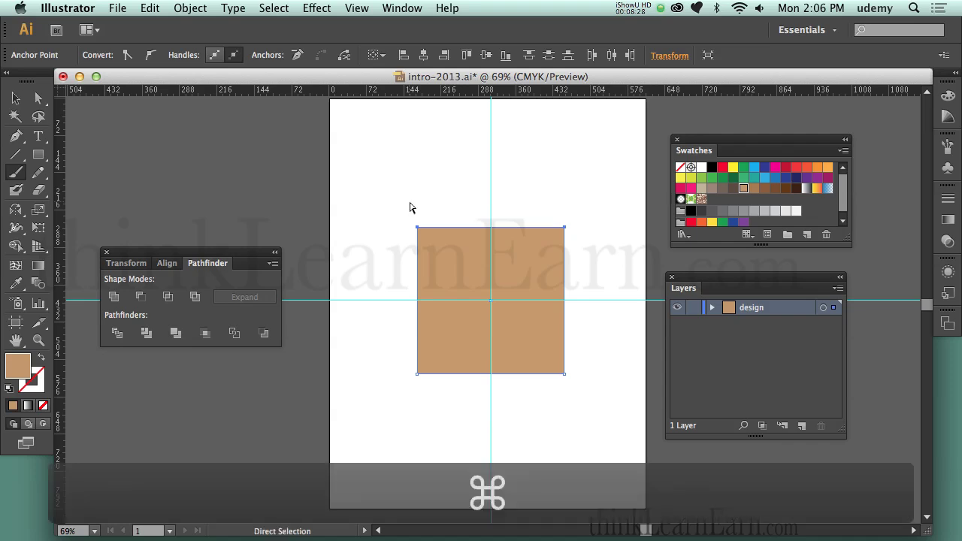
- Enter 72/4 as the Keyboard Increment in Preferences so it becomes 18 pt, and confirm
key(super+k)
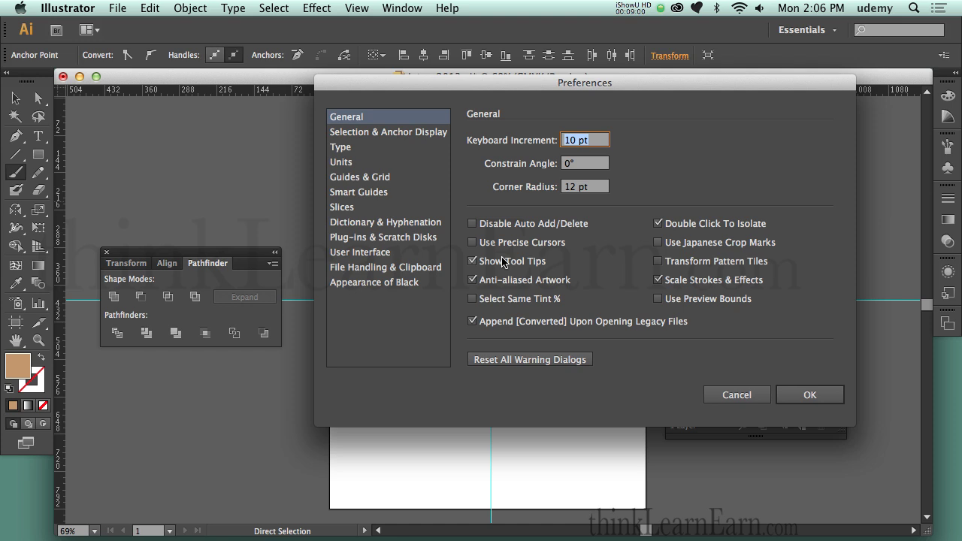
text(72 /)
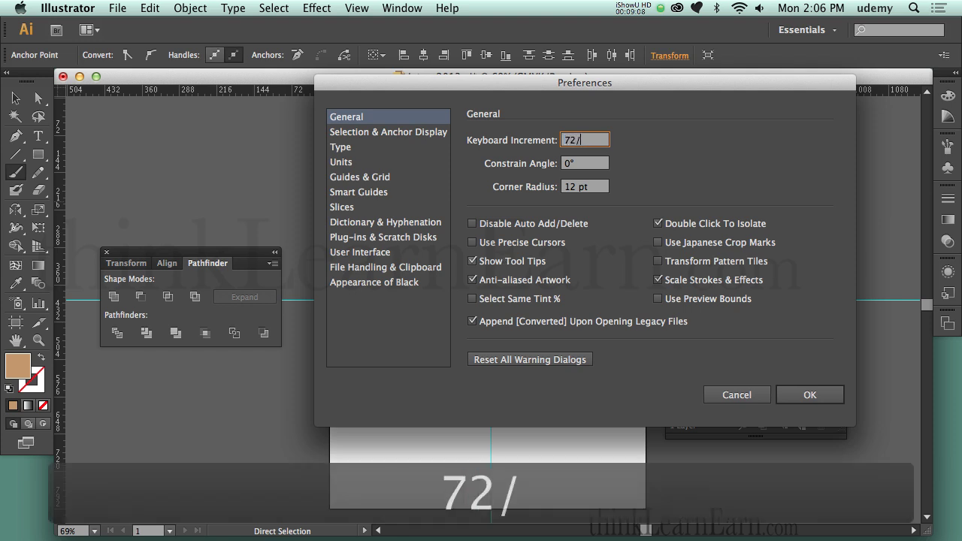
text(4)
key(Tab)
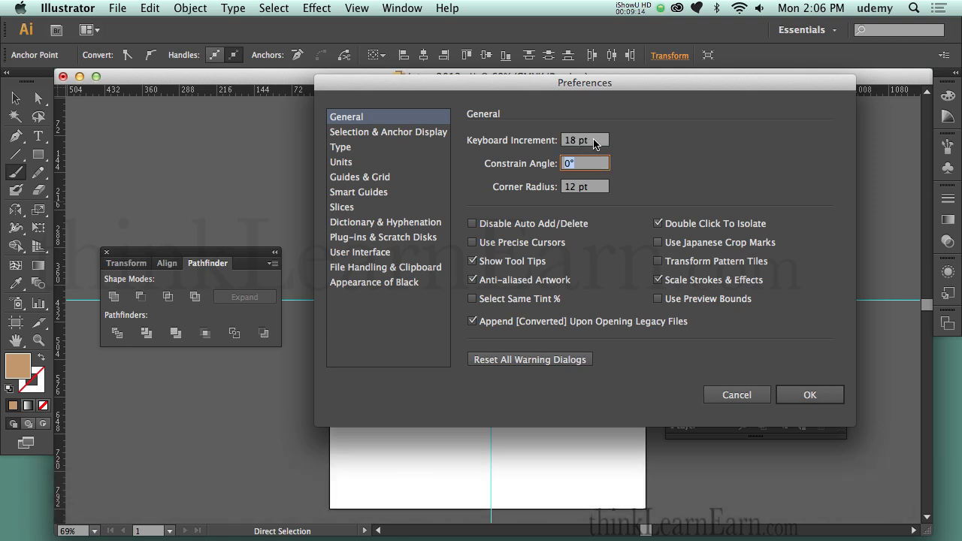
click(593, 144)
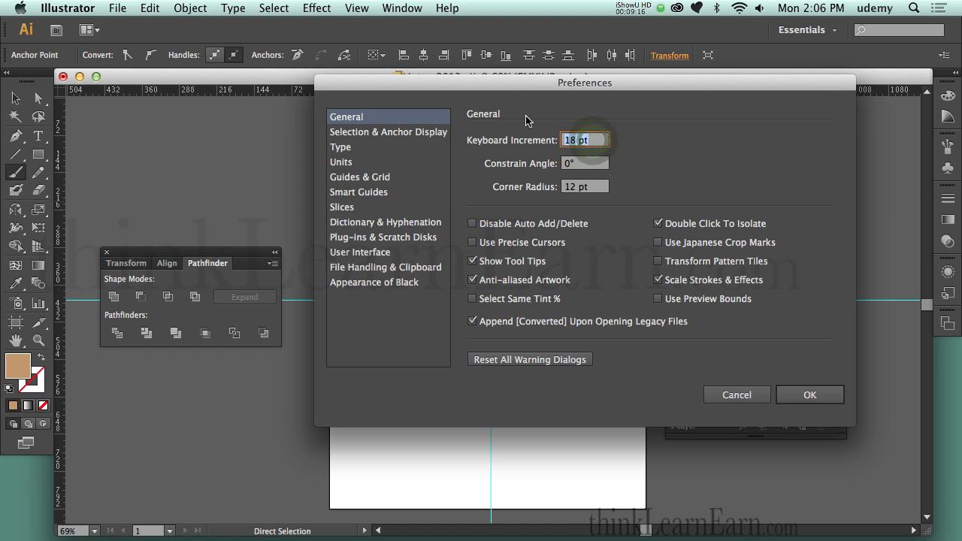
text(72/4)
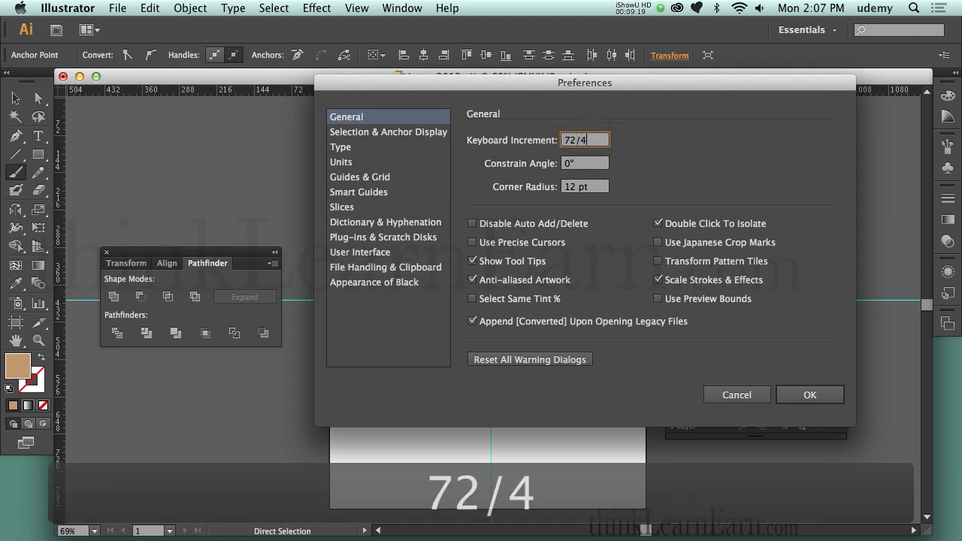
key(Tab)
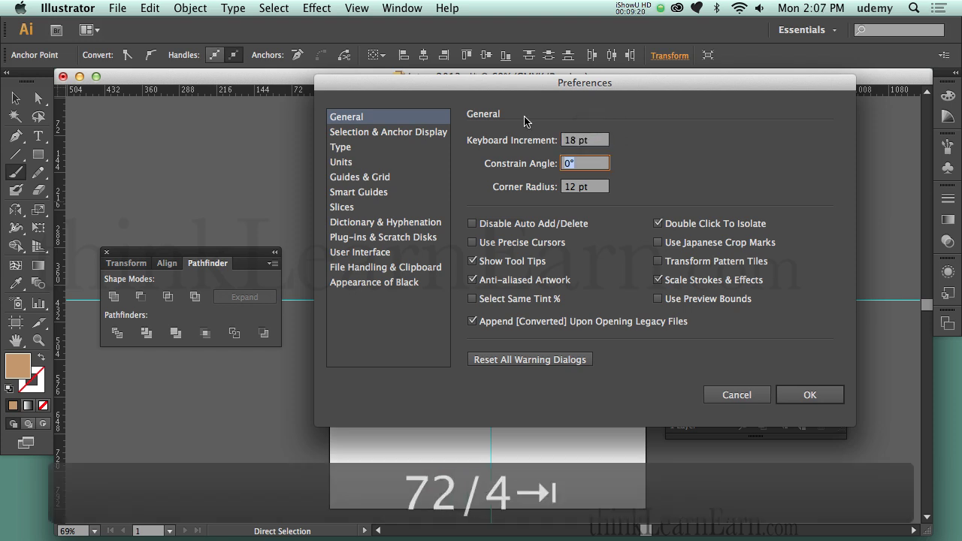
click(795, 395)
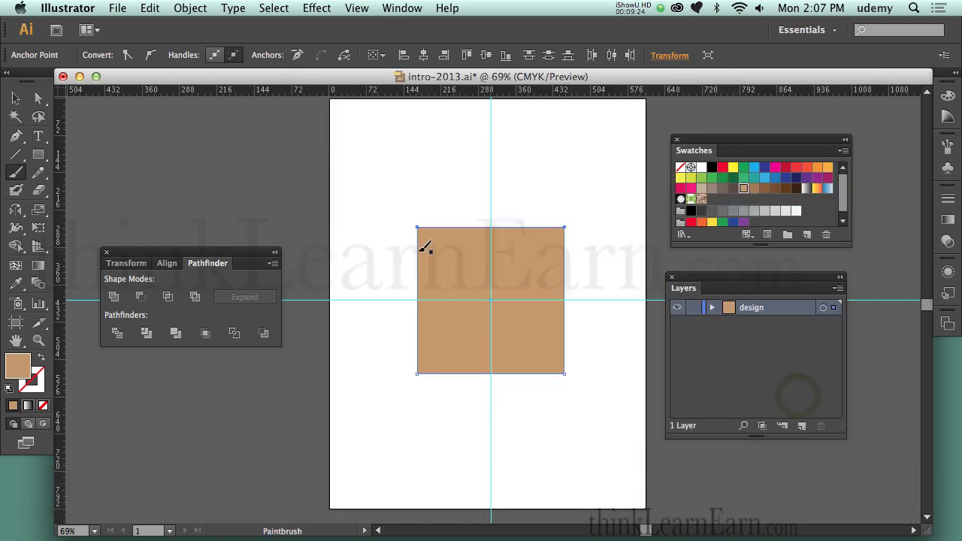
key(Right)
key(Right)
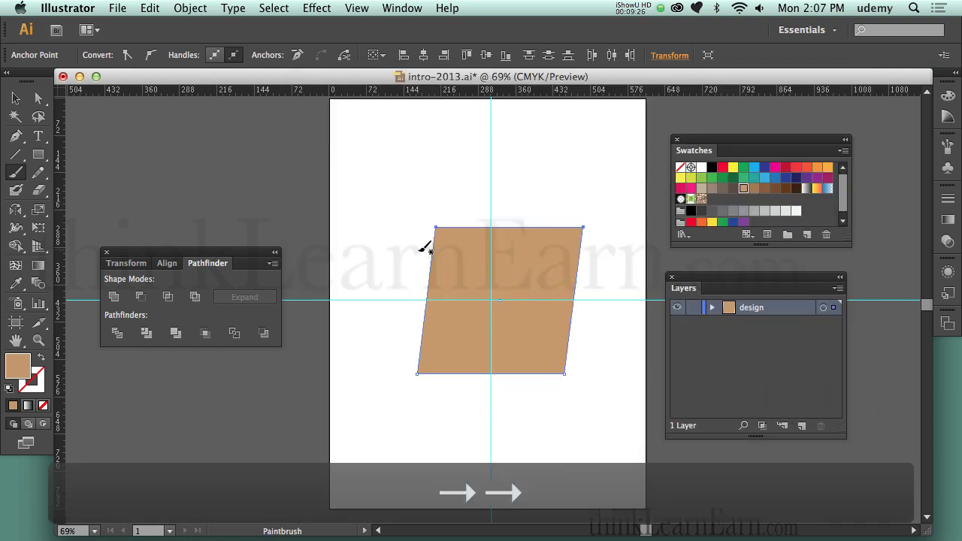
key(Right)
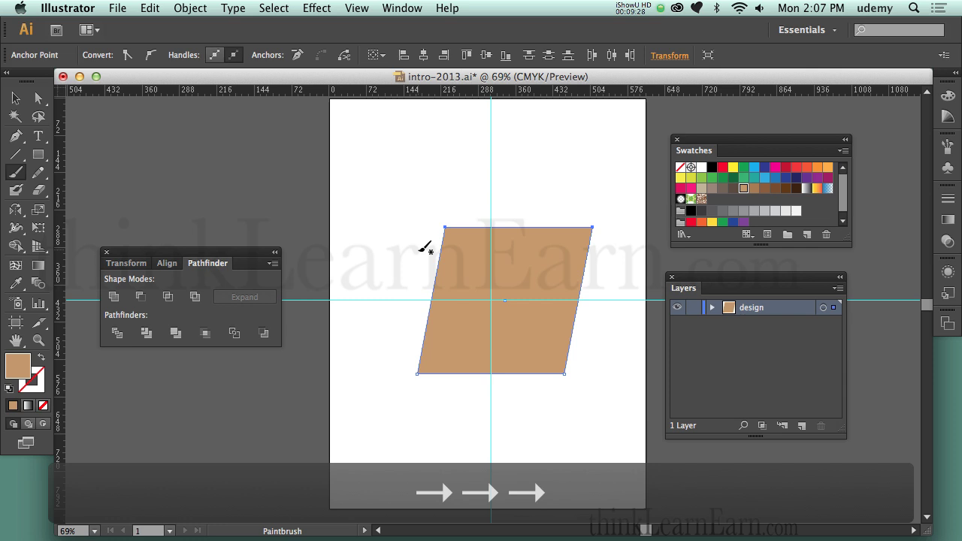
key(Left)
key(Left)
key(Left)
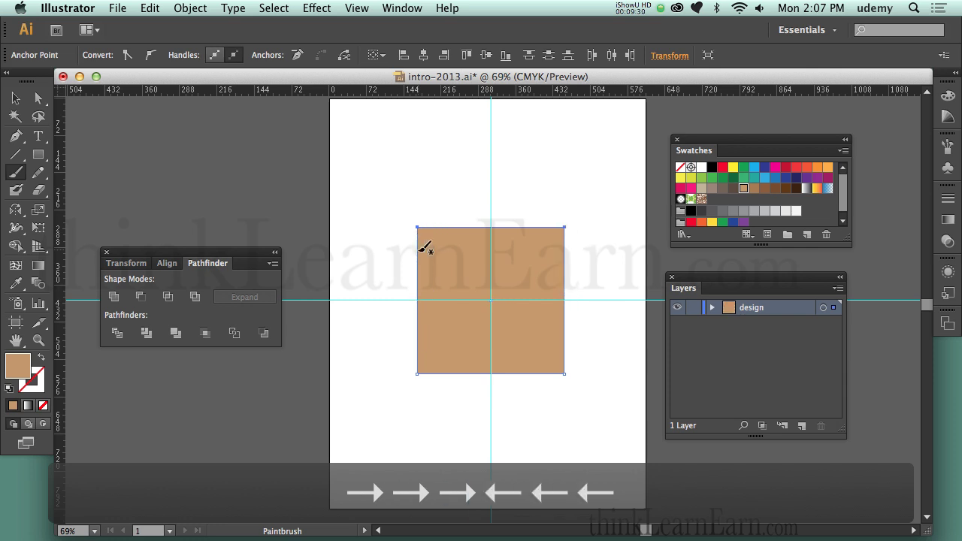
key(super)
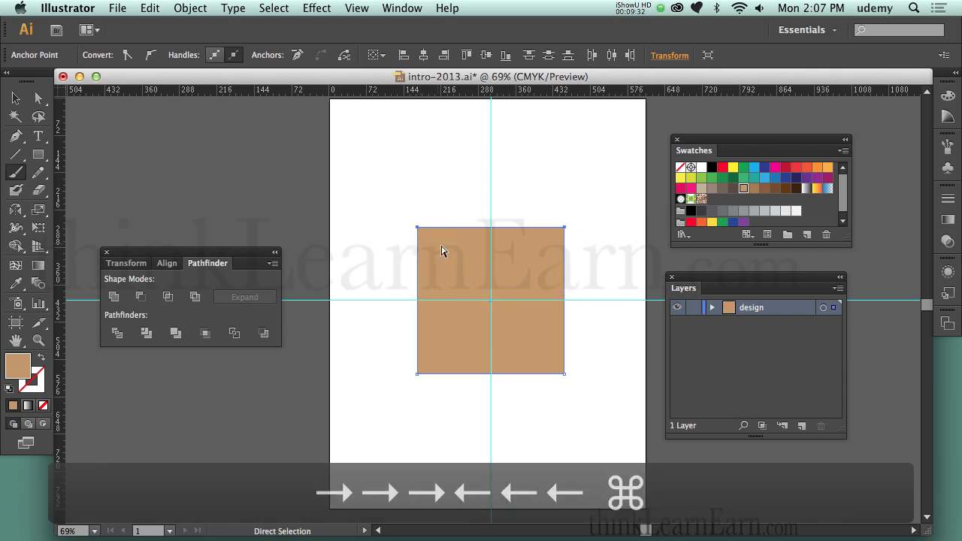
super+click(384, 250)
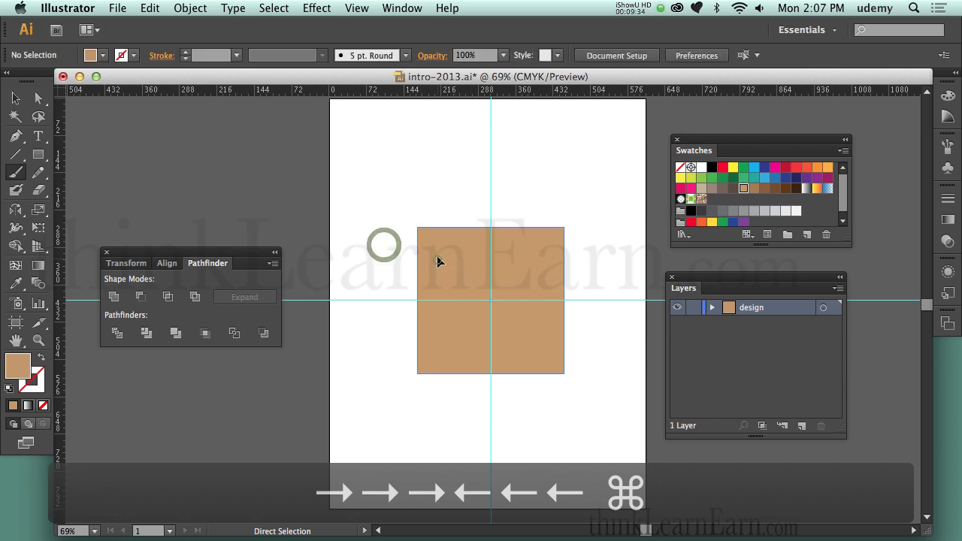
drag(441, 262, 447, 317)
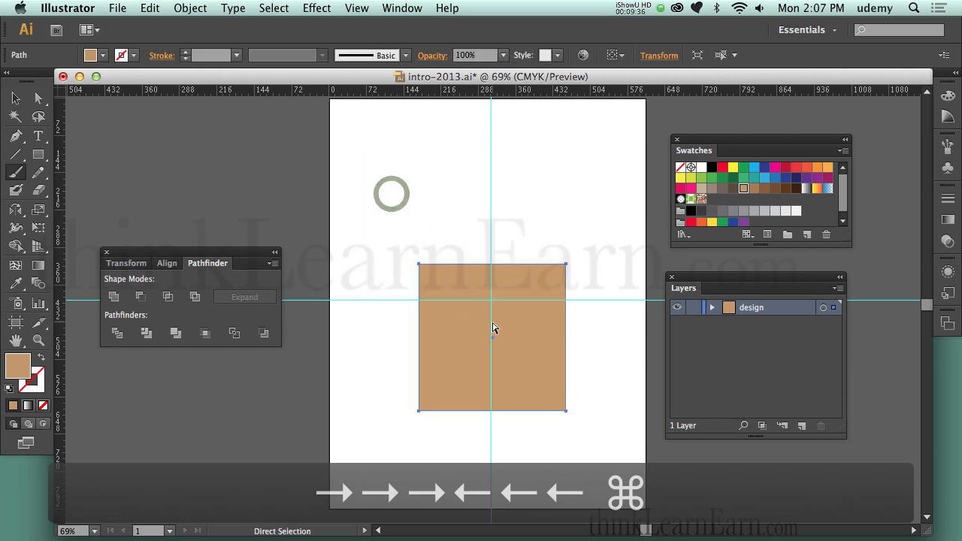
click(150, 8)
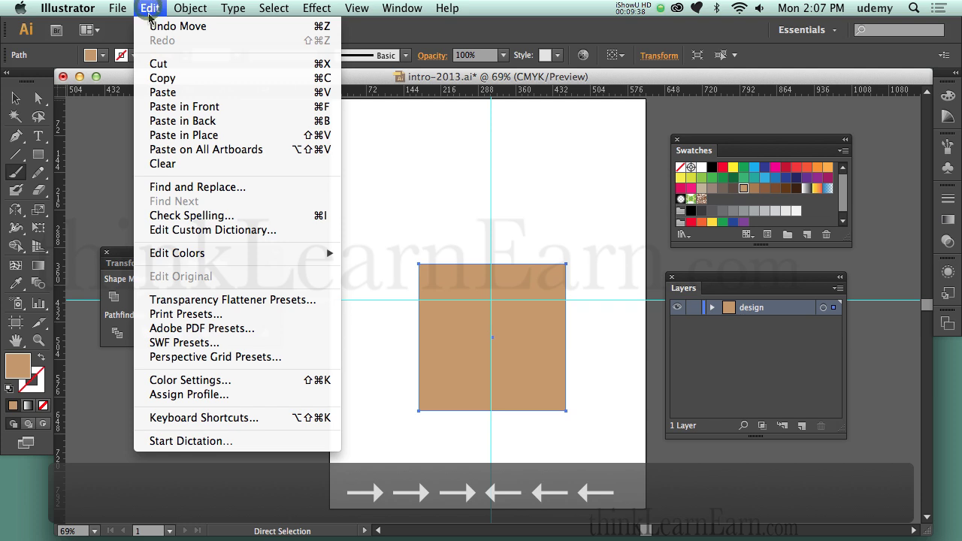
click(171, 27)
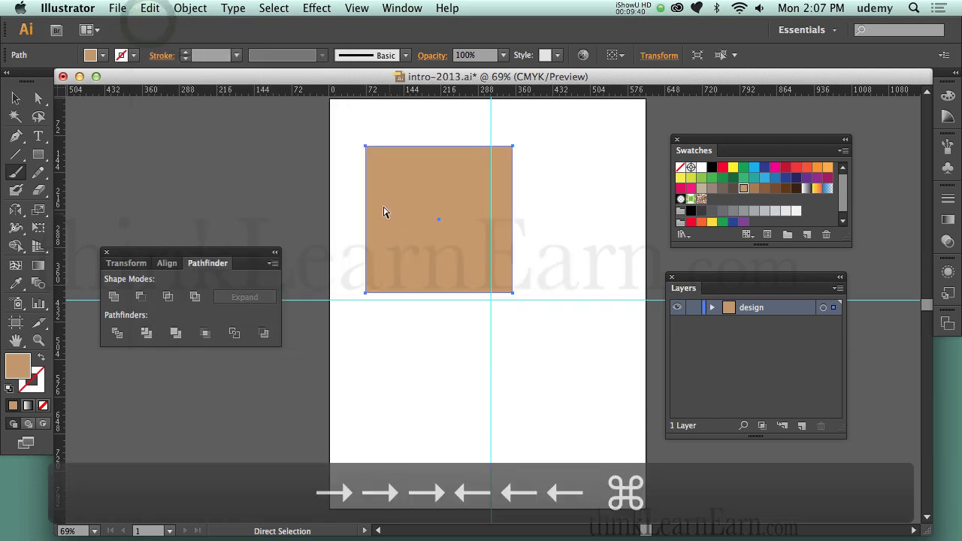
key(super+z)
click(150, 8)
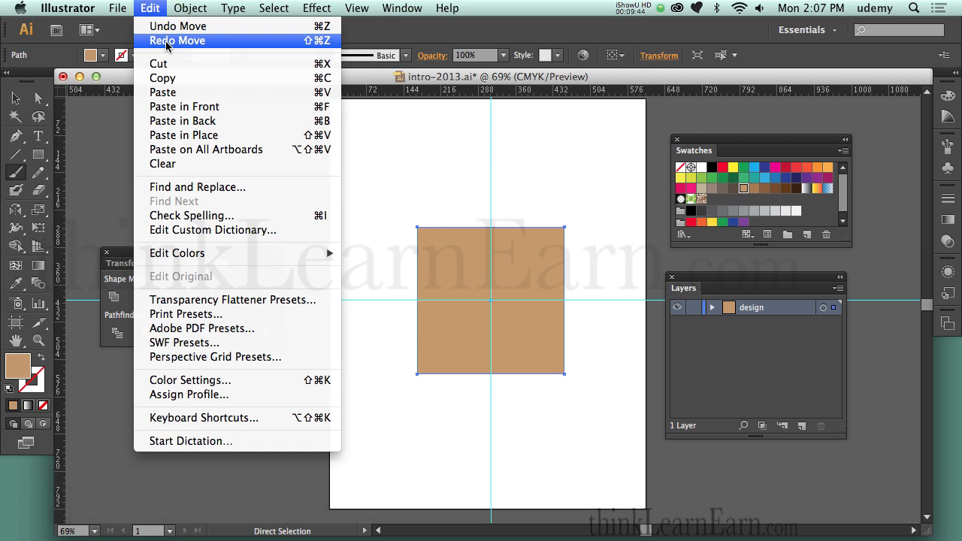
click(161, 7)
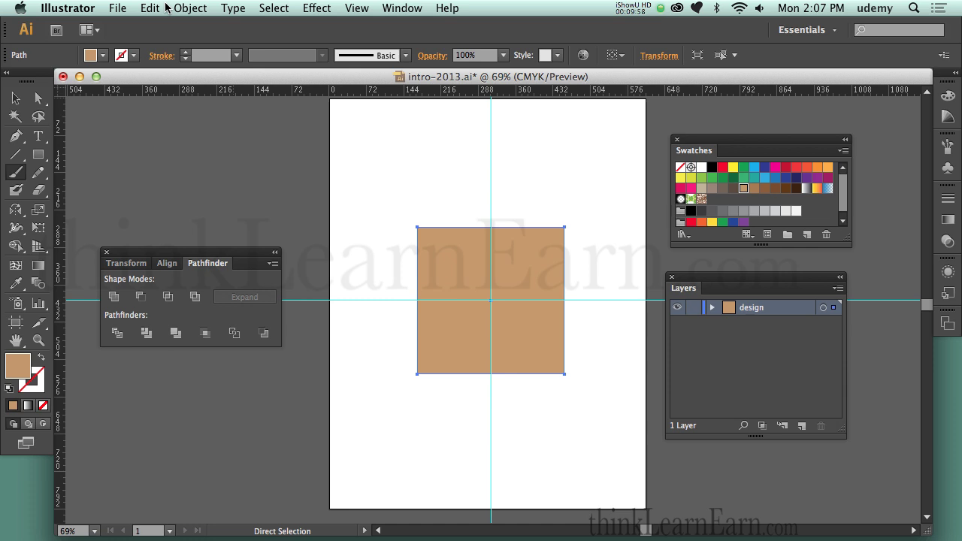
super+click(373, 190)
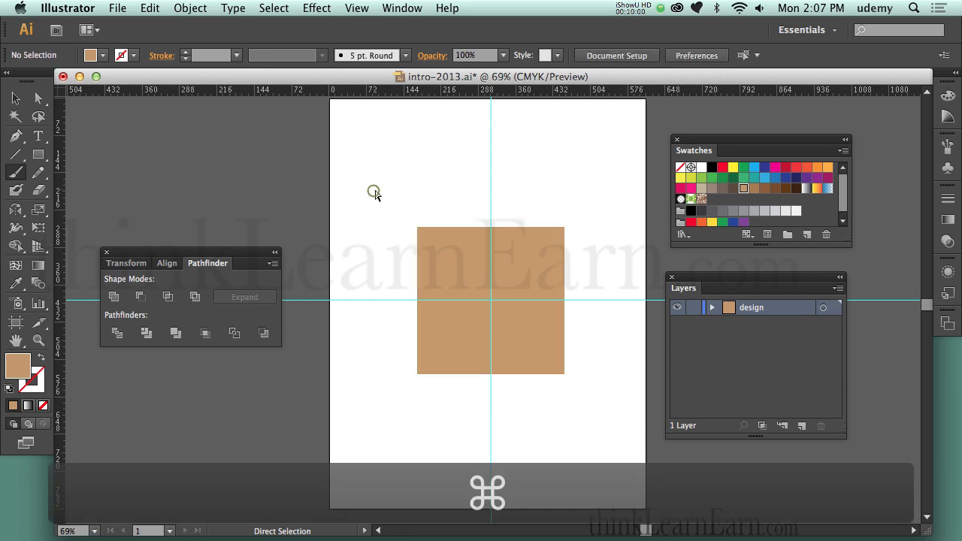
super+click(443, 264)
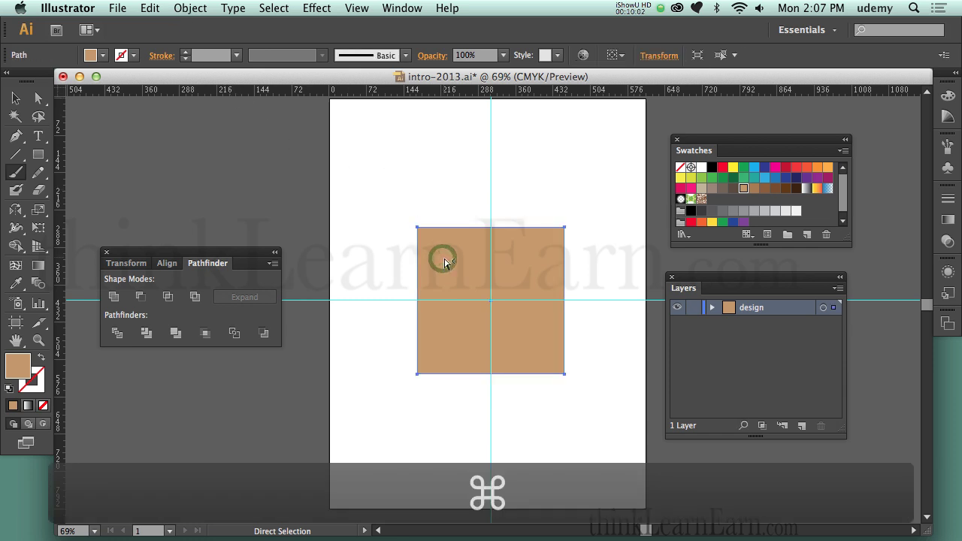
super+click(341, 185)
click(38, 99)
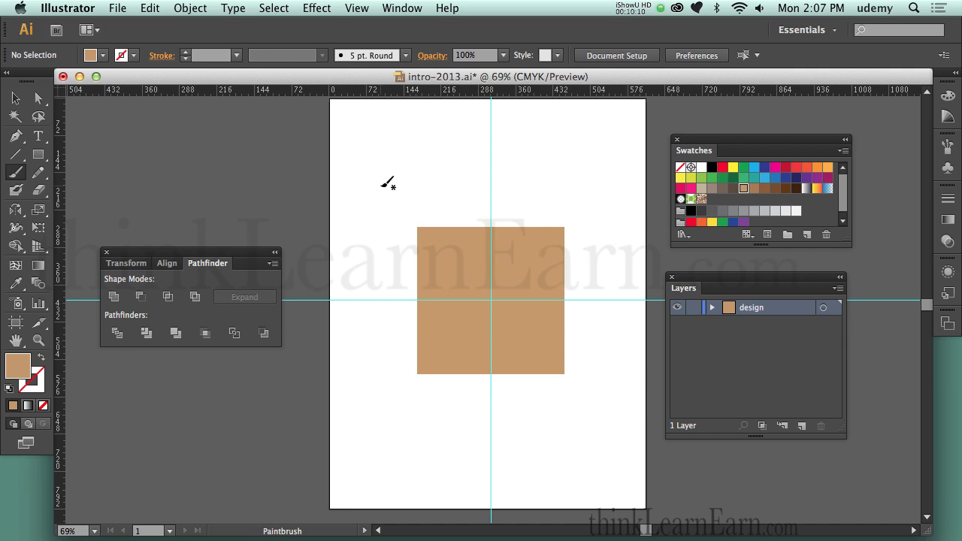
key(super)
key(super)
key(super)
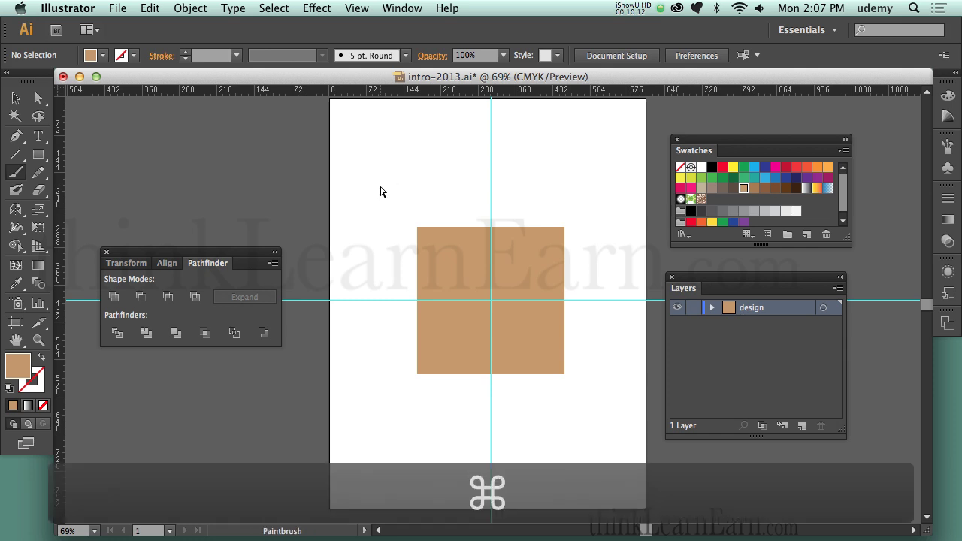